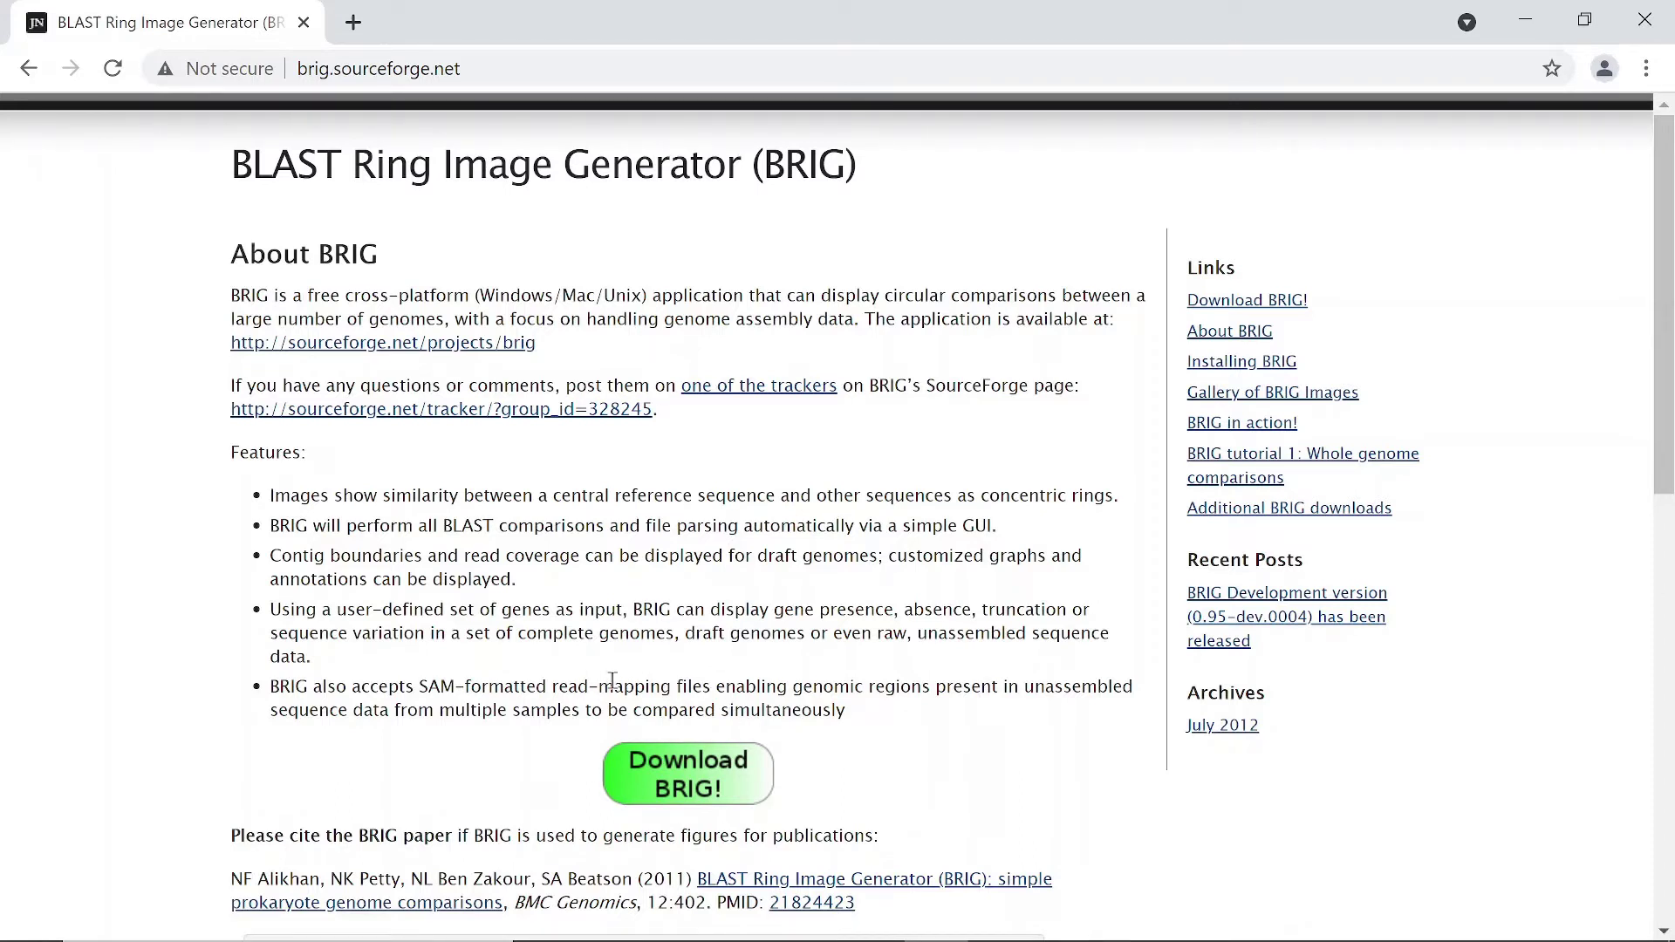
Download BRIG-0.95-dist.zip in Chrome and show it in its Downloads folder.
click(685, 771)
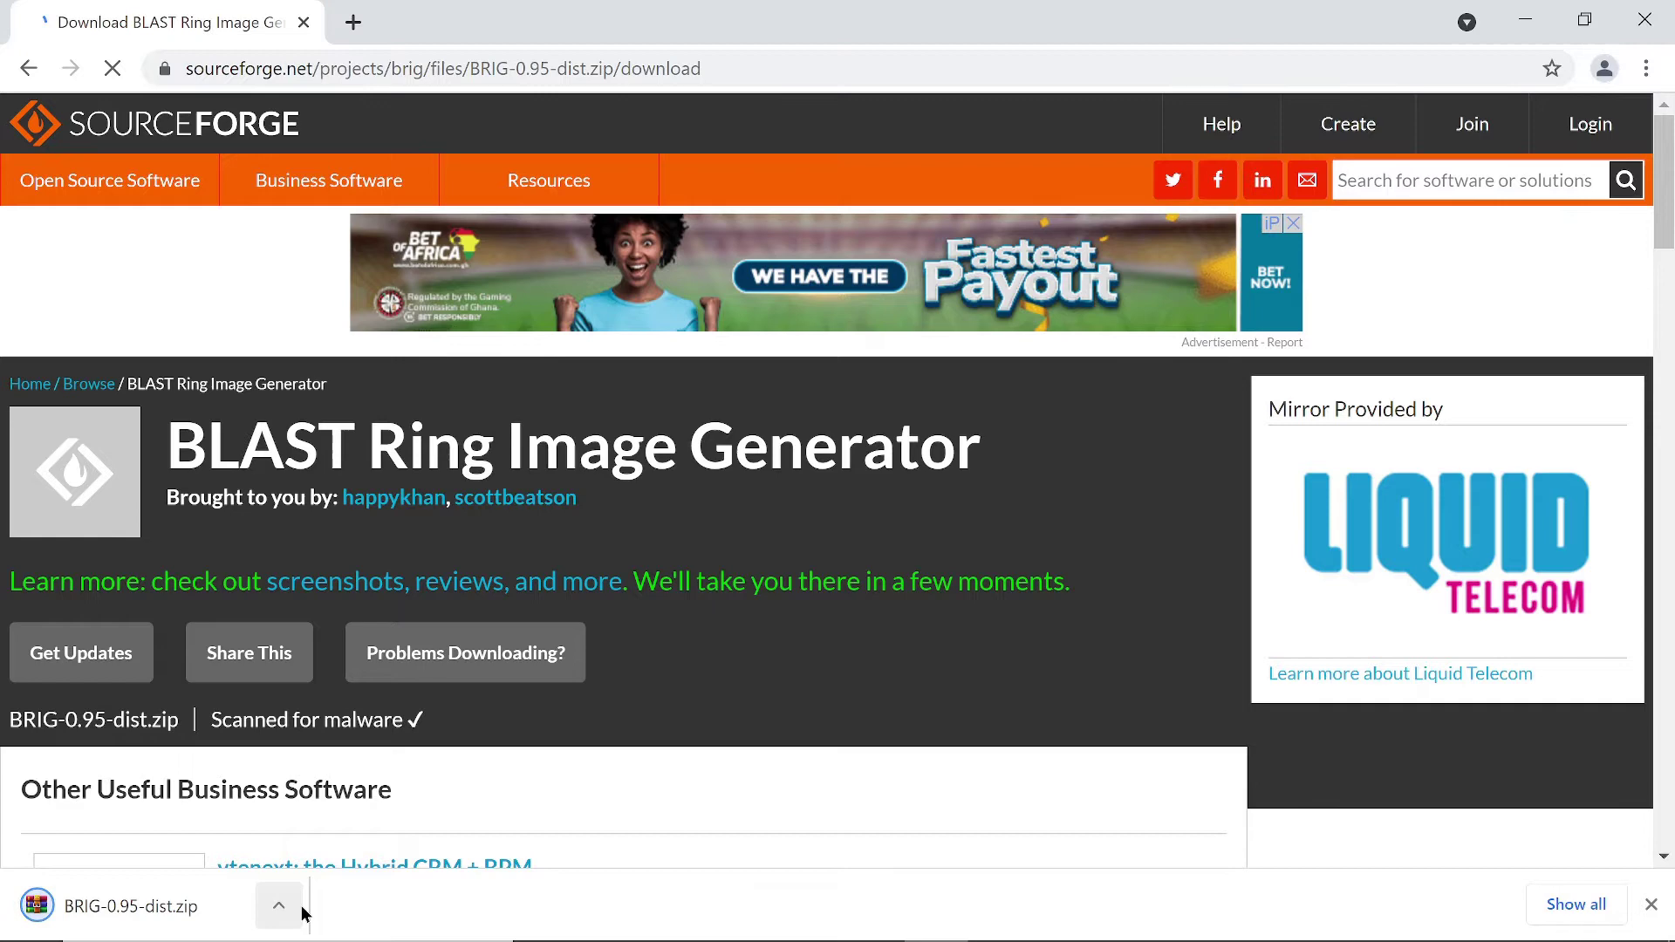
click(276, 905)
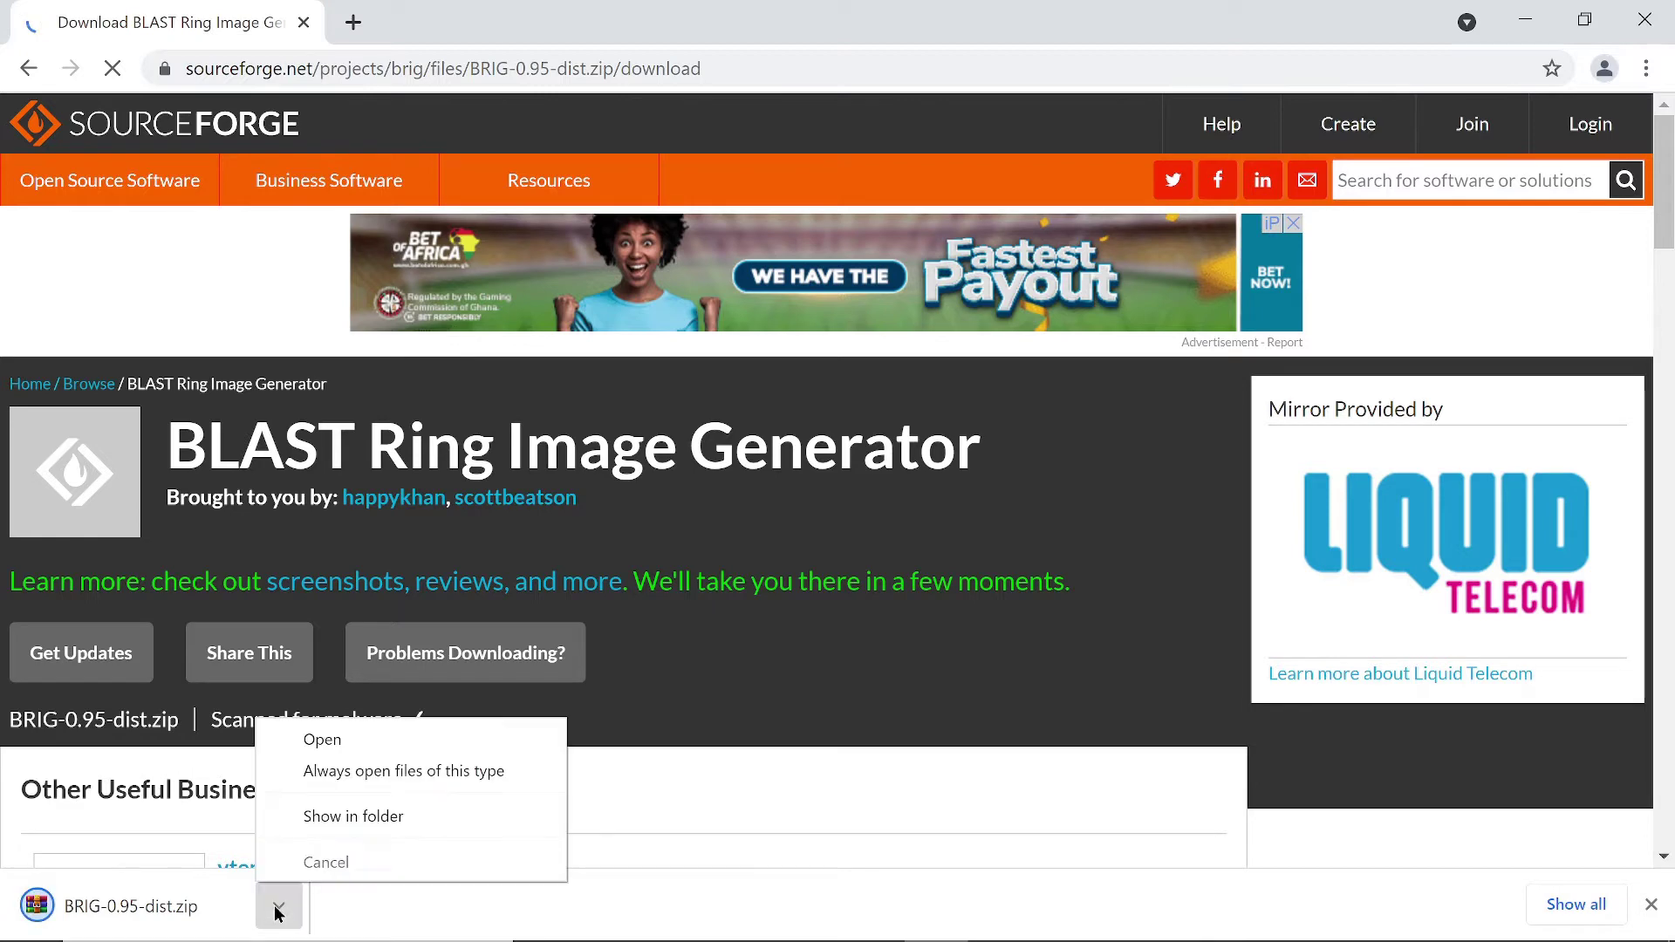
click(374, 814)
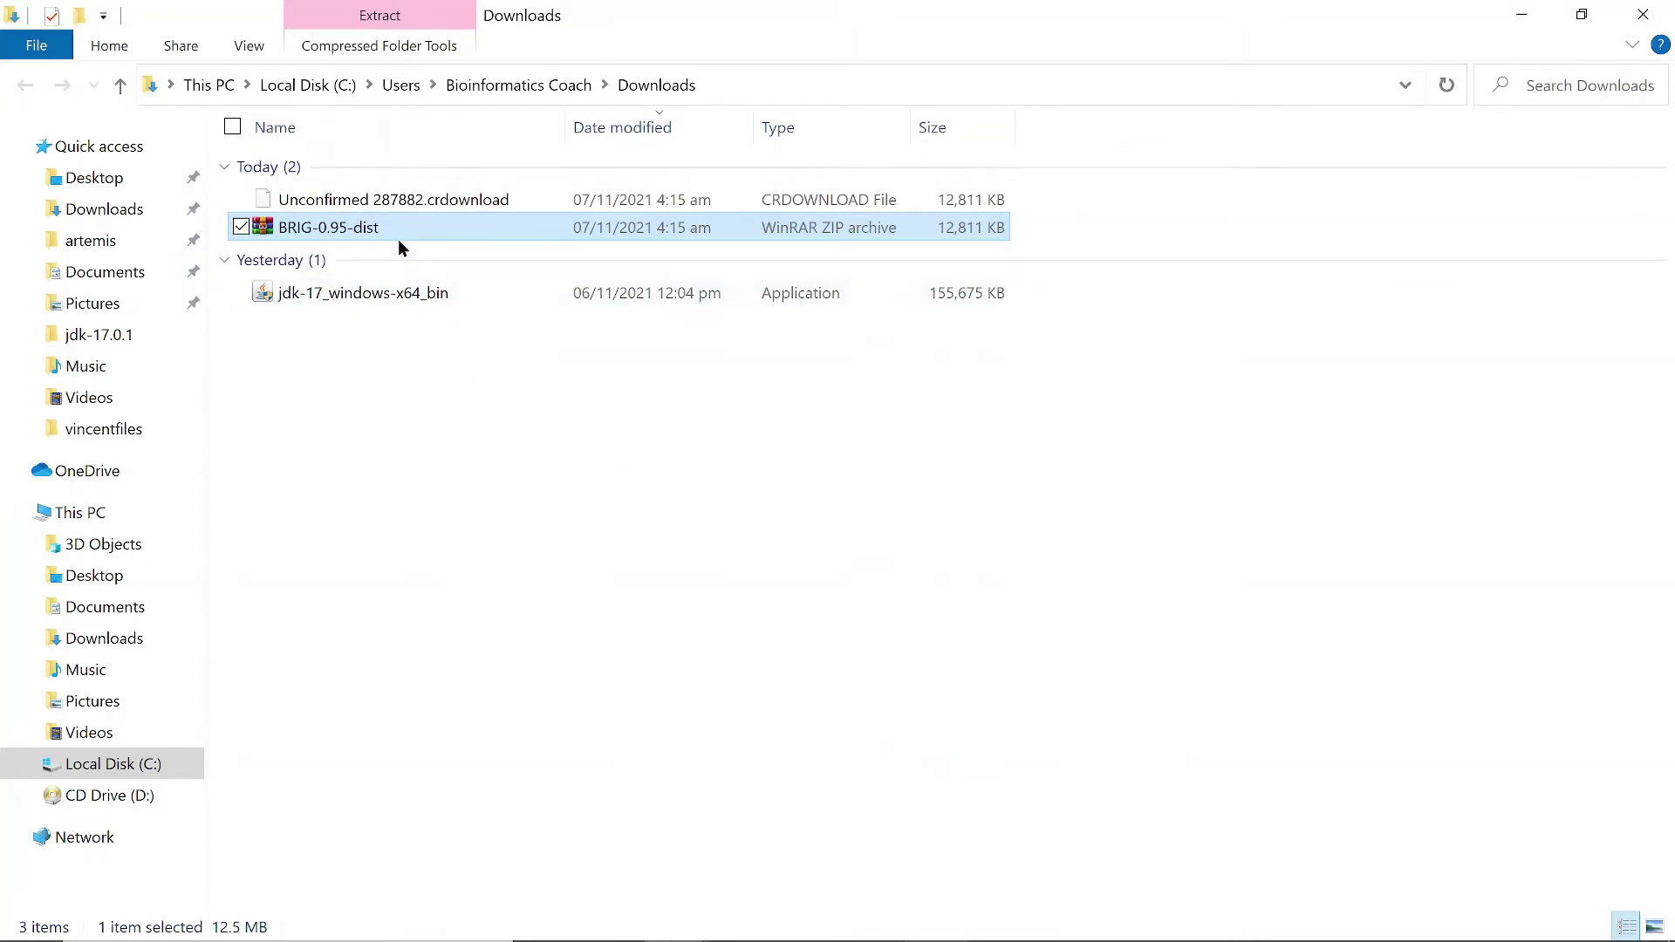
click(382, 220)
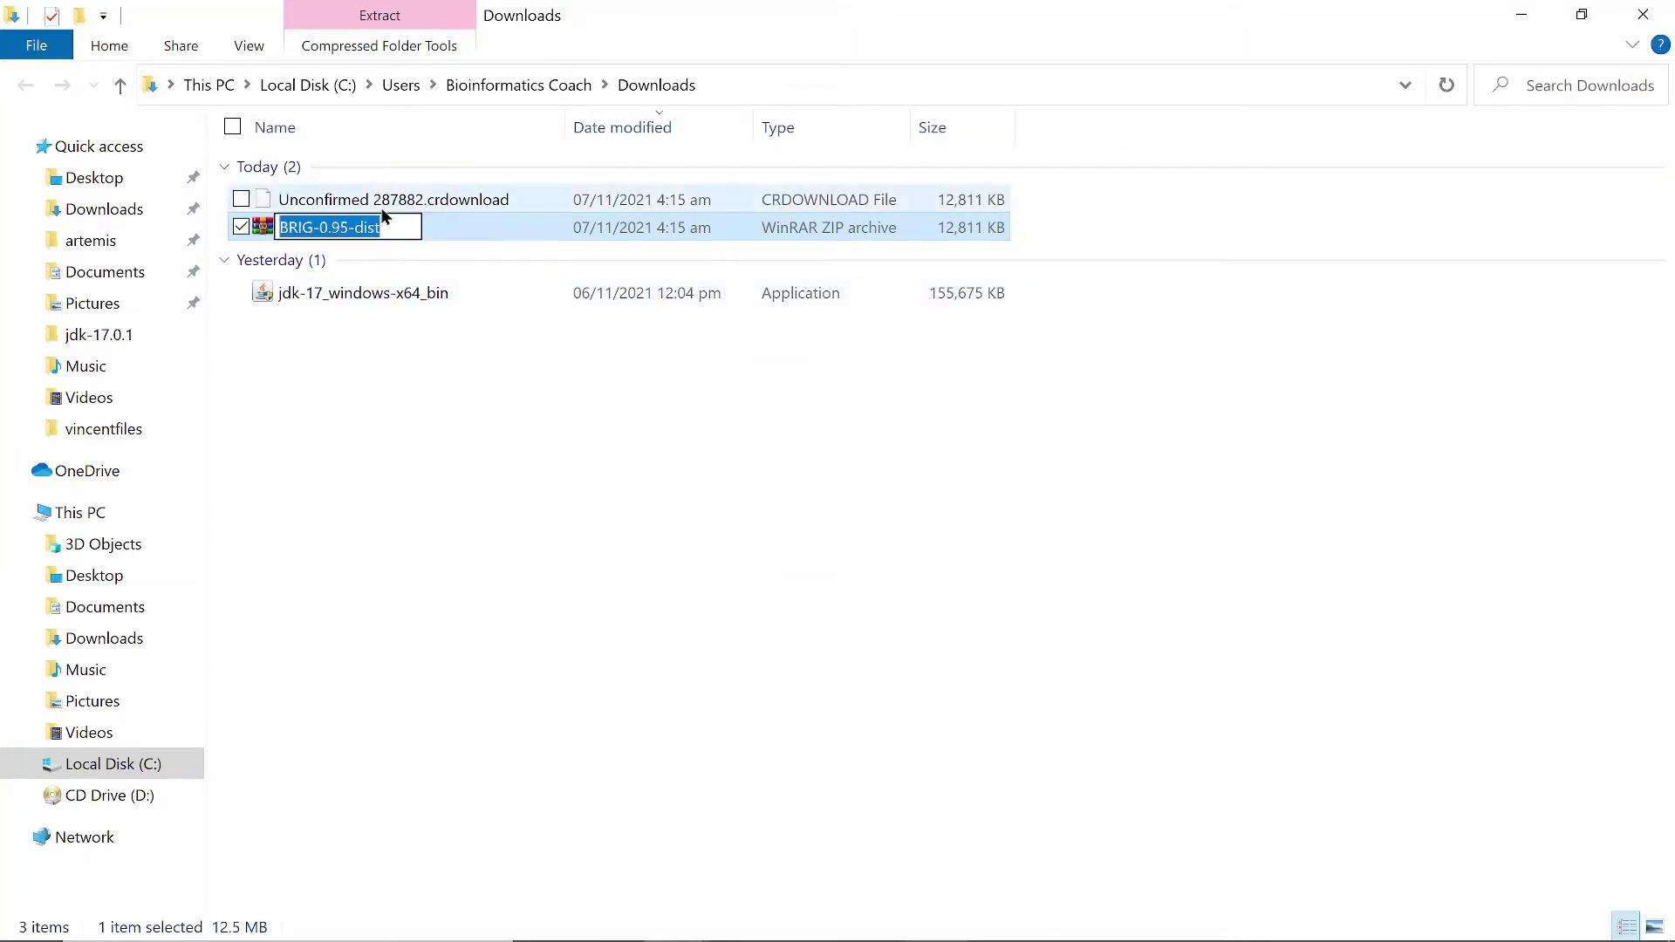
click(480, 228)
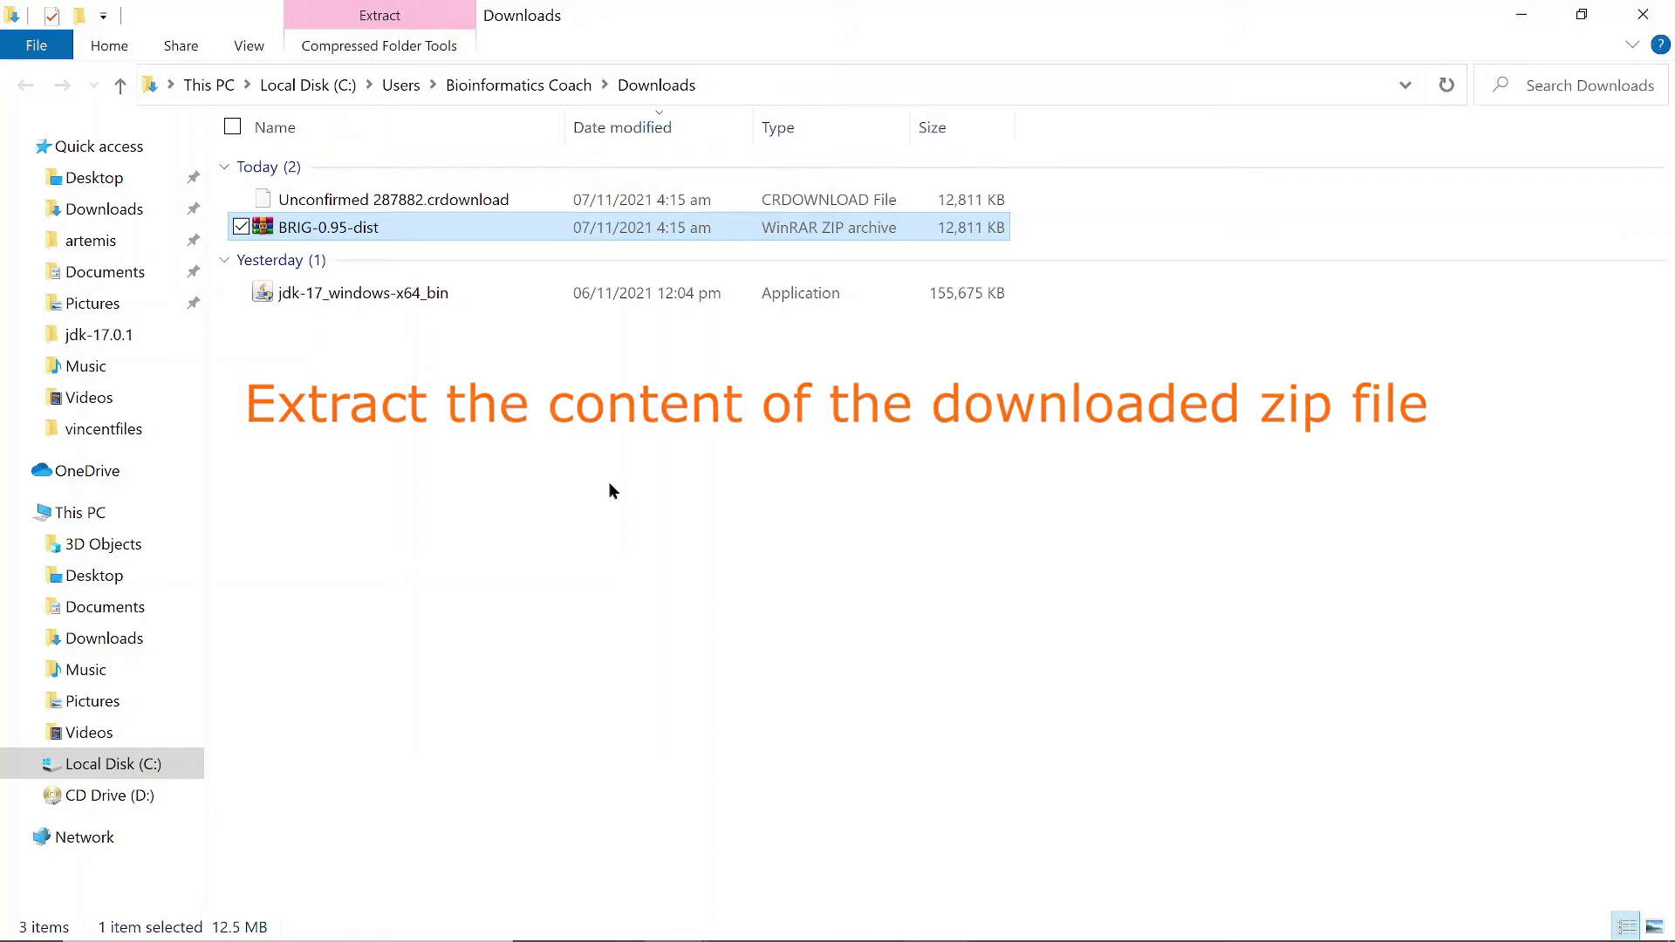
click(459, 310)
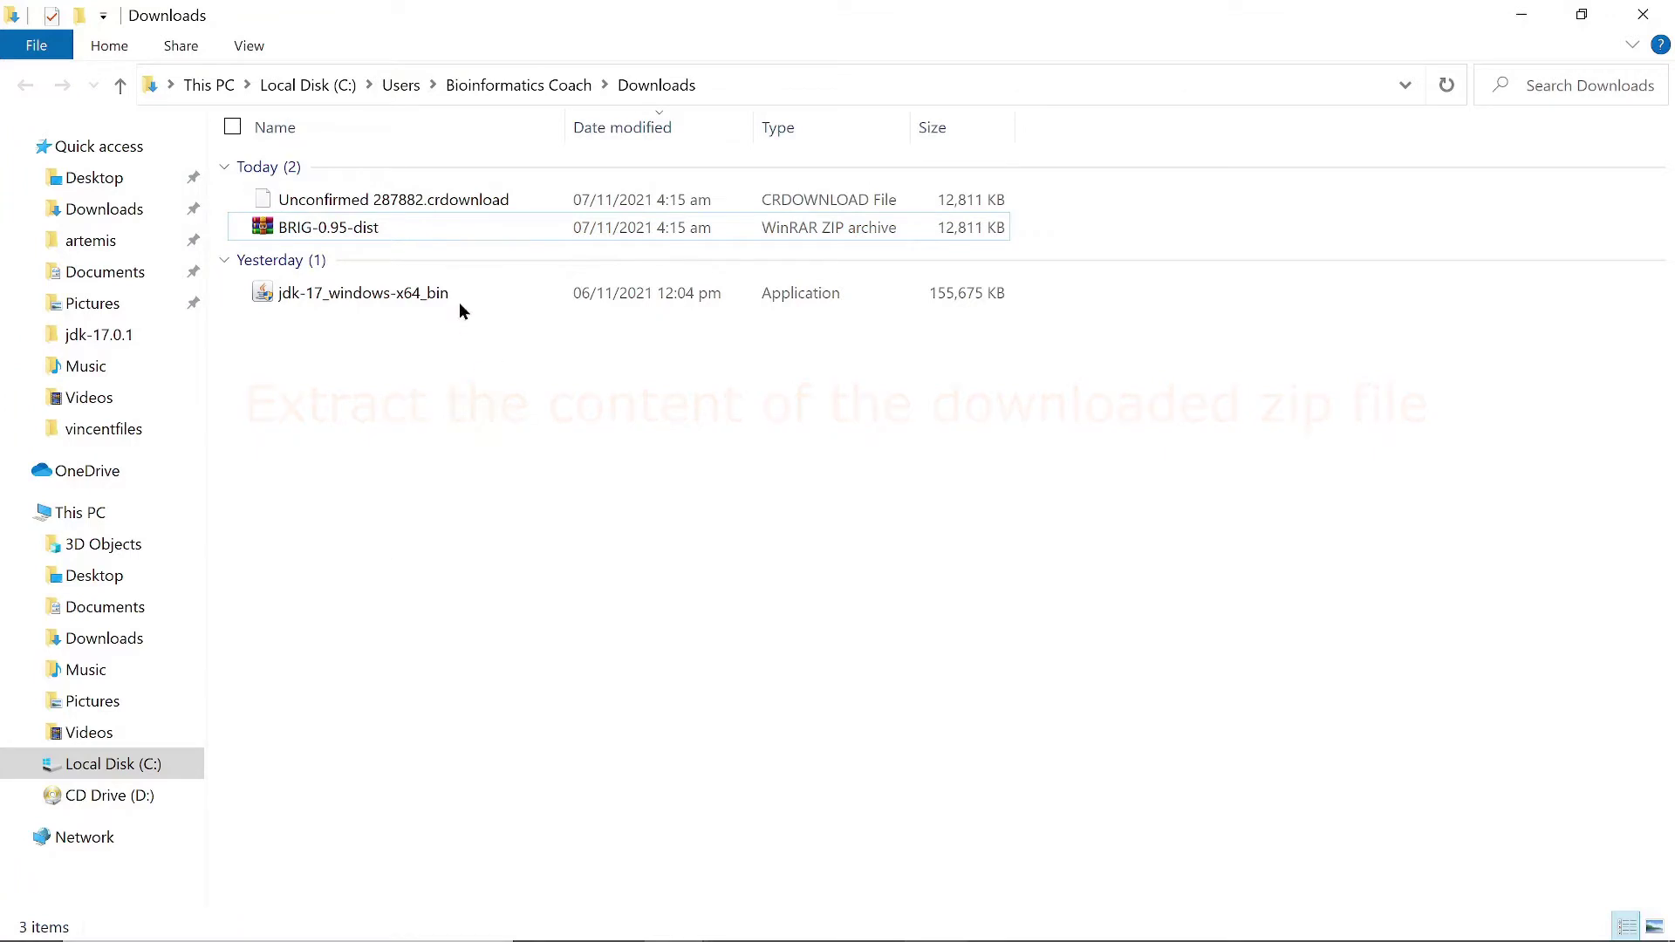
click(377, 230)
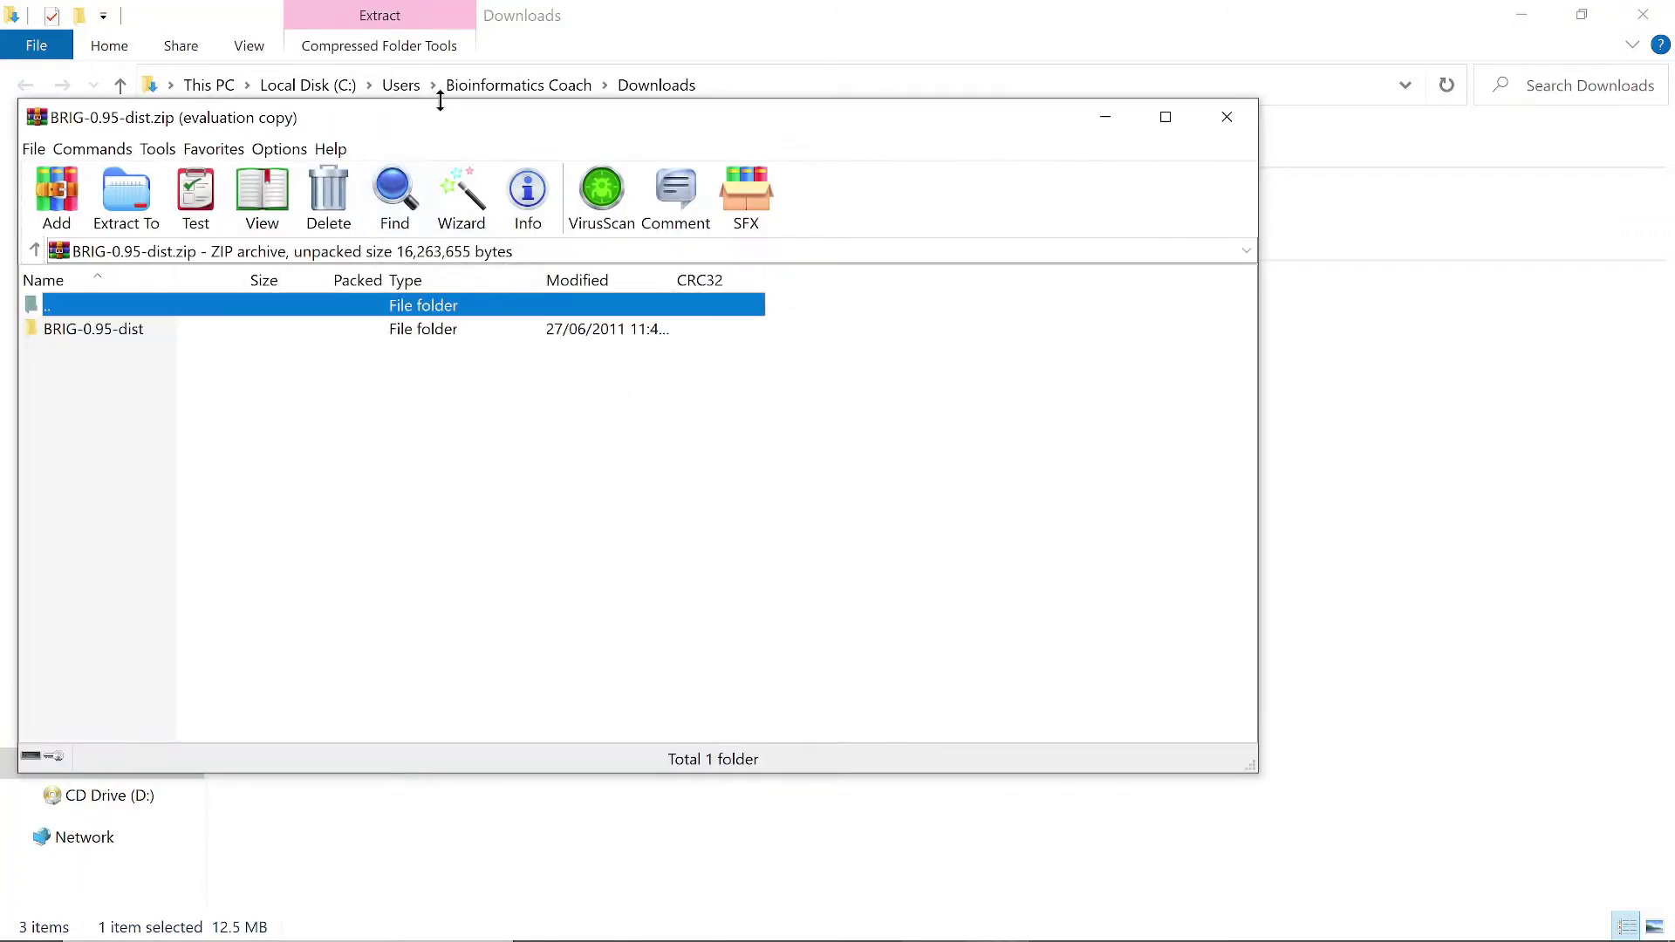
Drag the BRIG-0.95-dist folder from the WinRAR archive into the Downloads folder.
drag(414, 133, 838, 129)
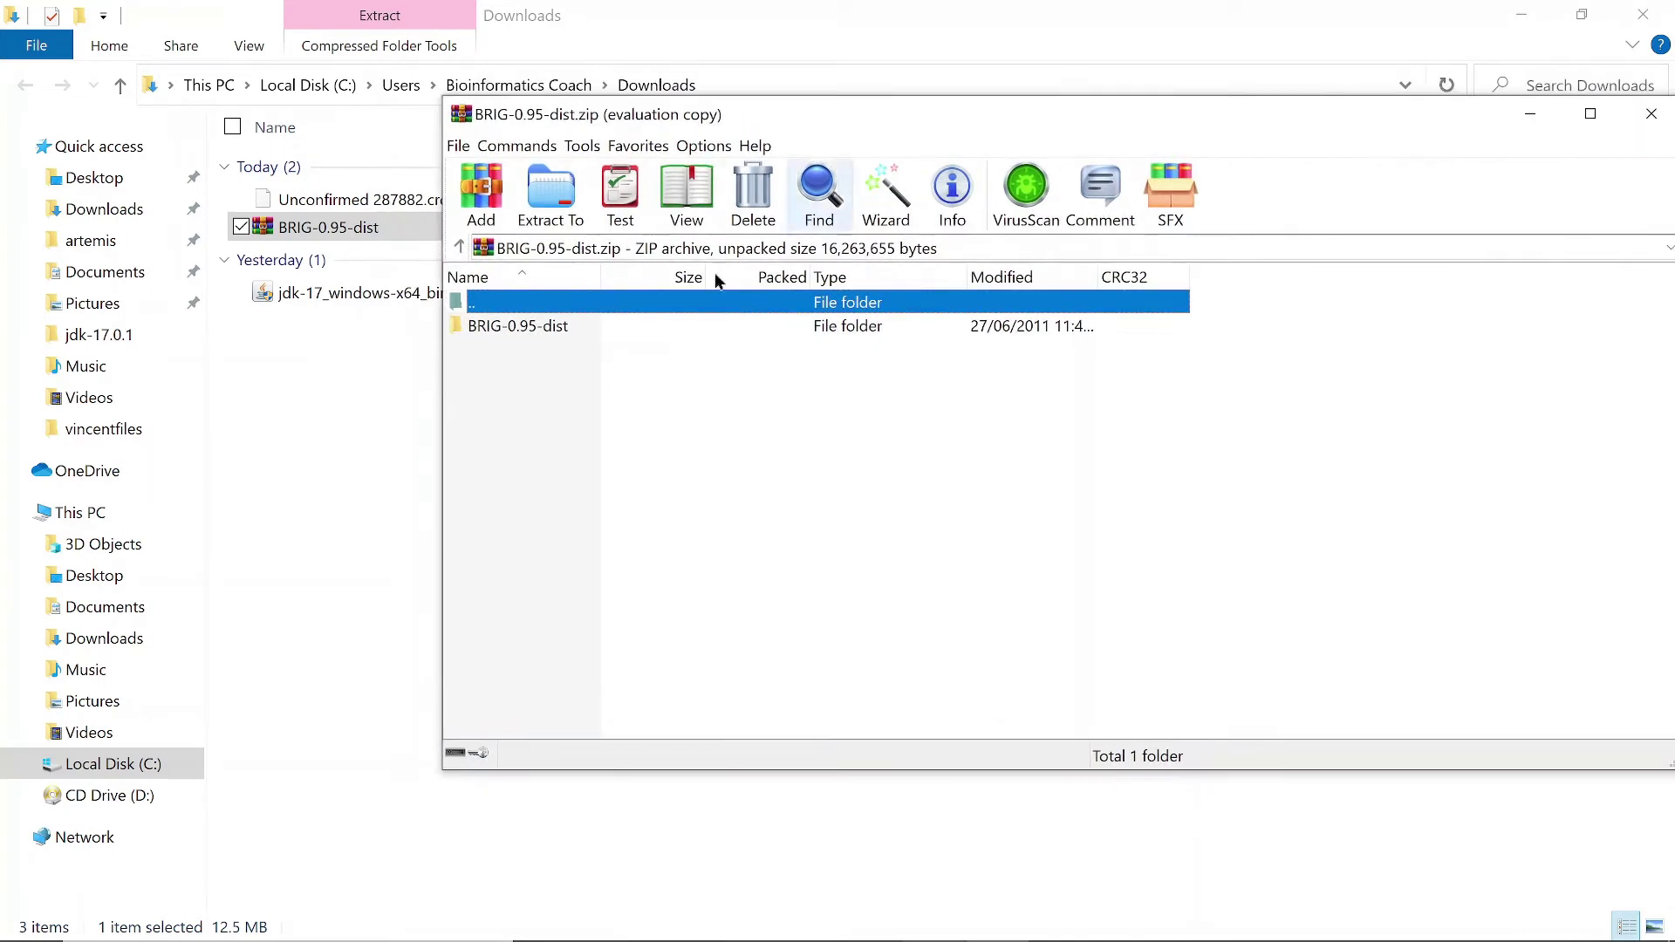
click(559, 329)
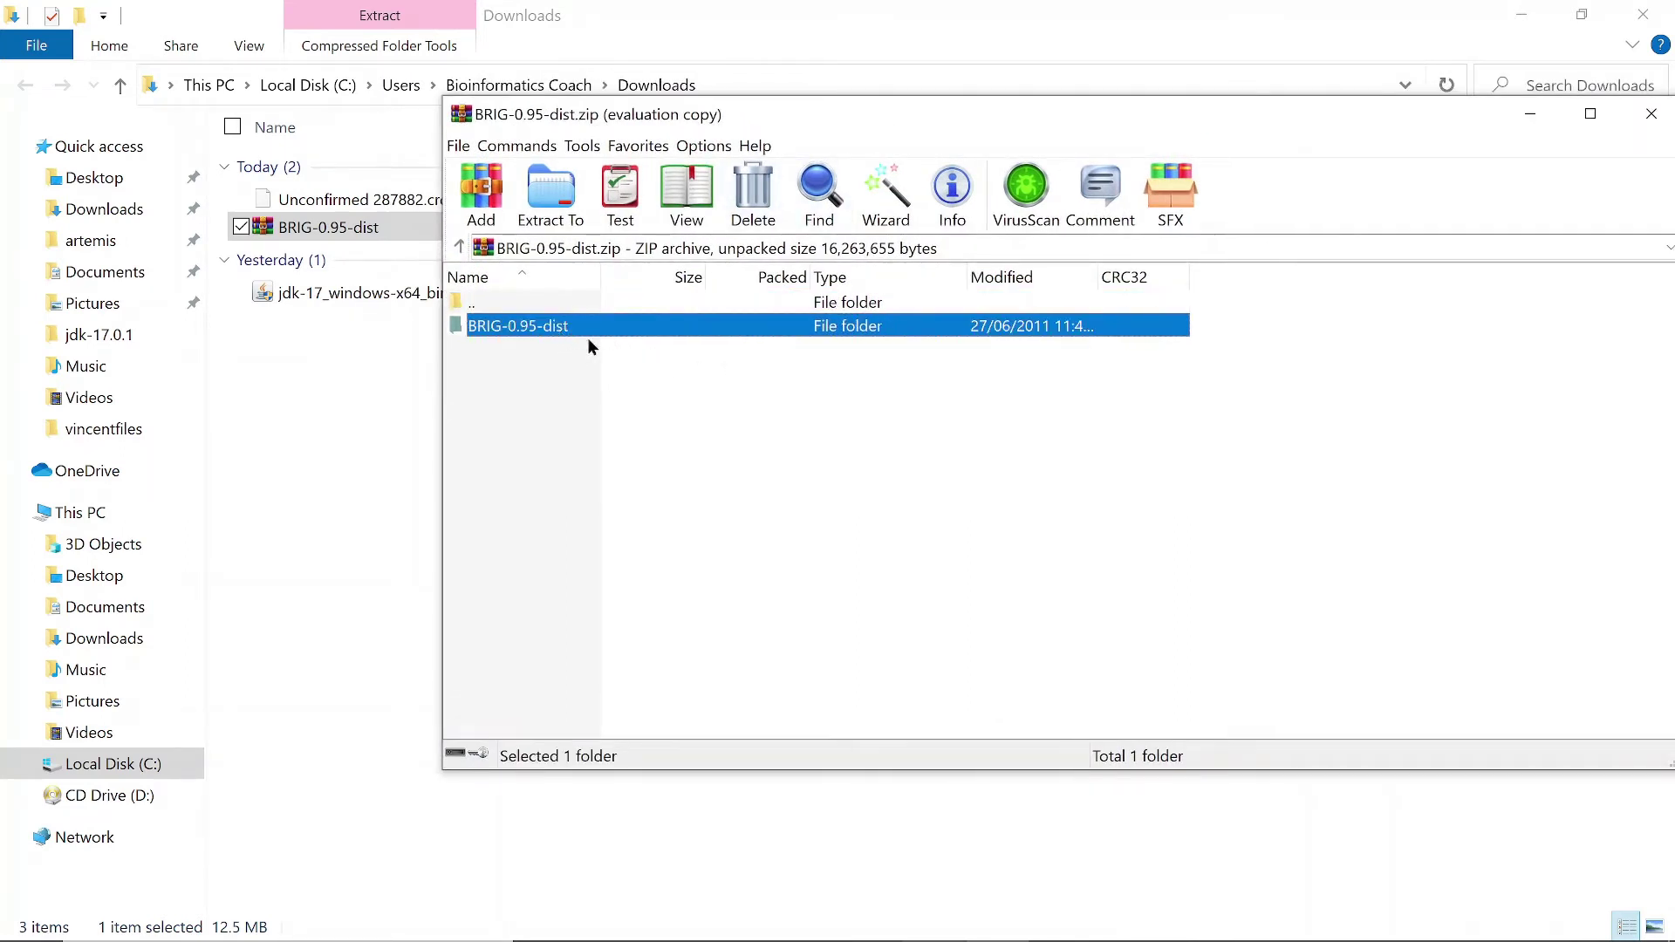
drag(555, 330, 321, 503)
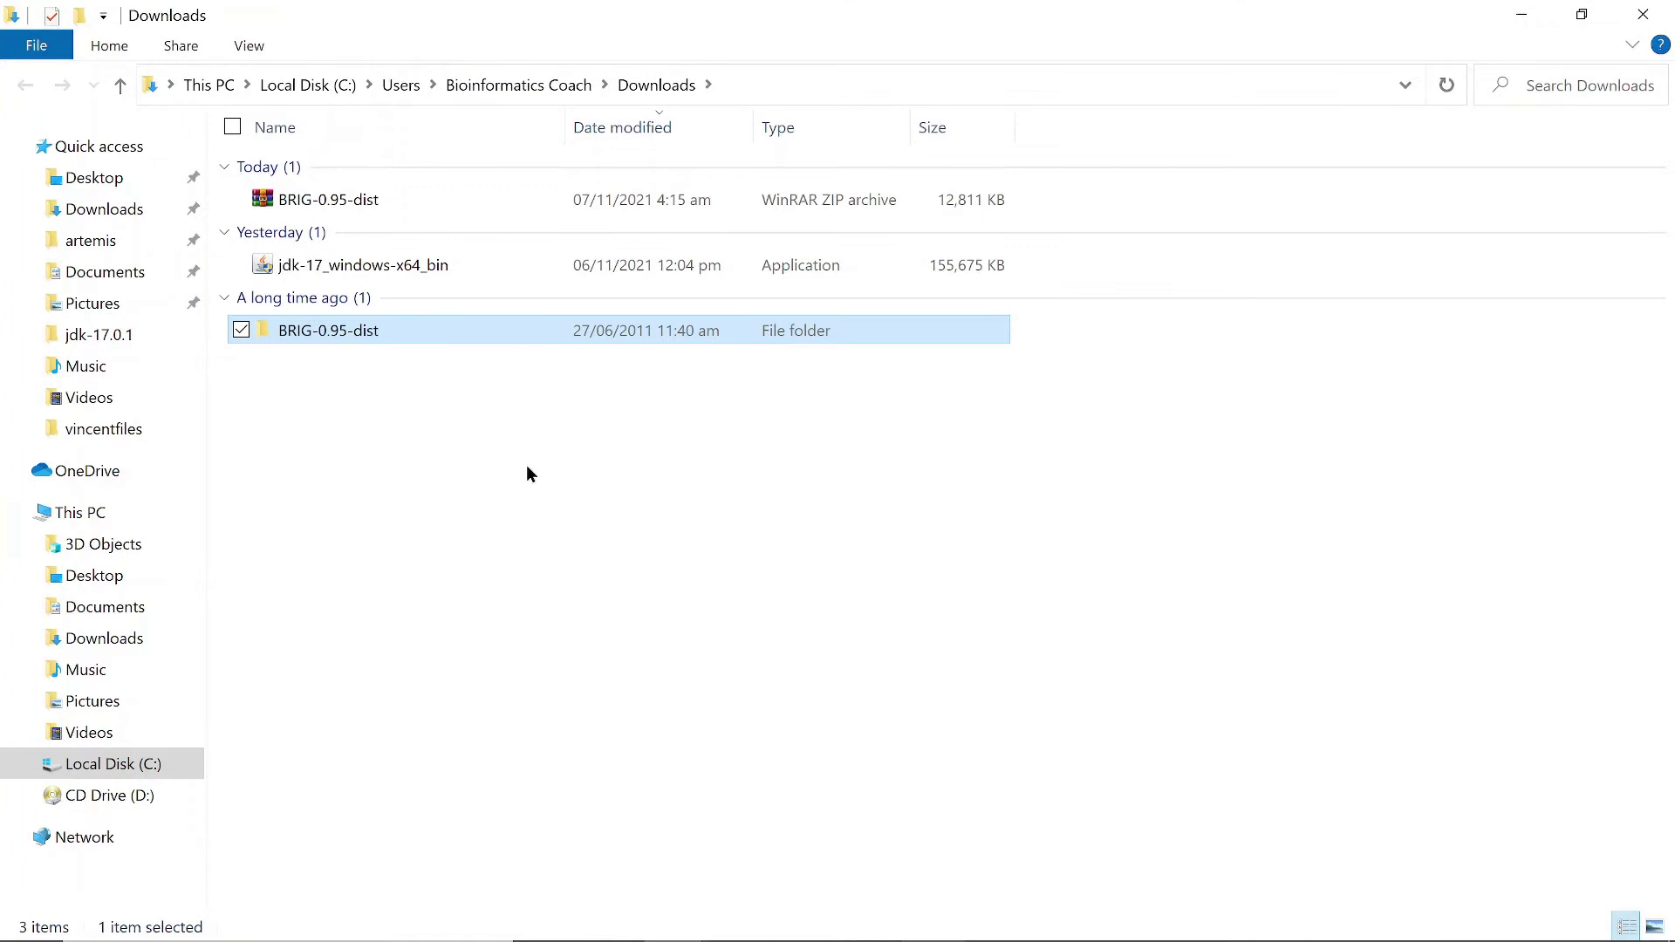
Browse into BRIG-0.95-dist and its bin subfolder, then return to BRIG-0.95-dist.
double_click(447, 333)
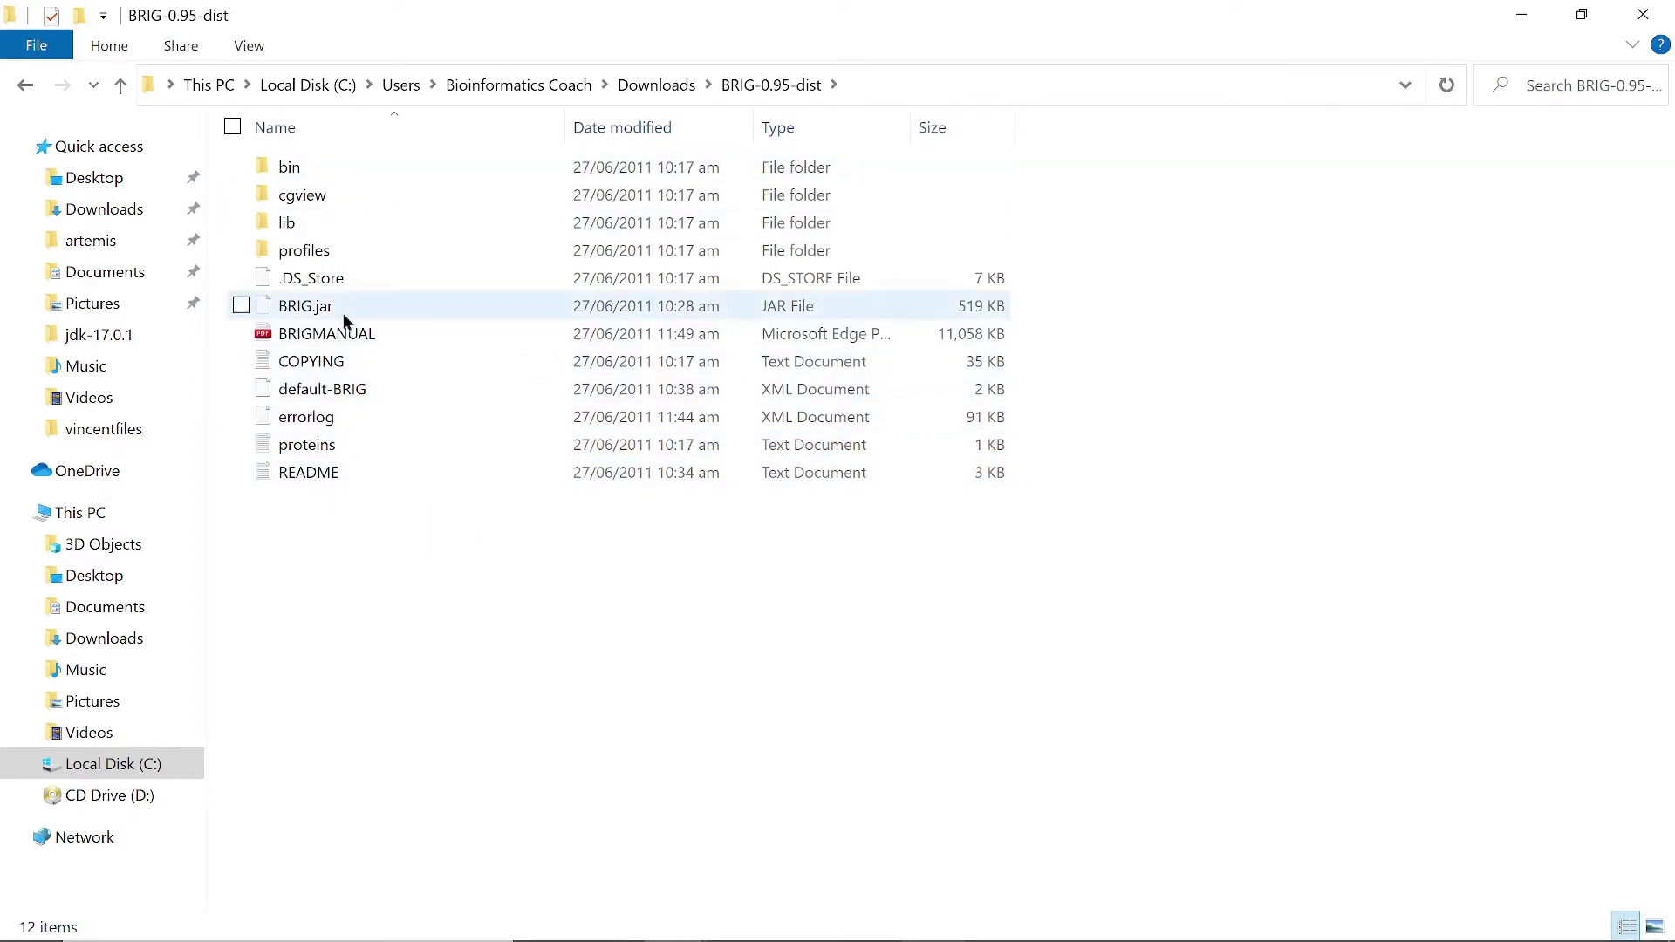
double_click(288, 166)
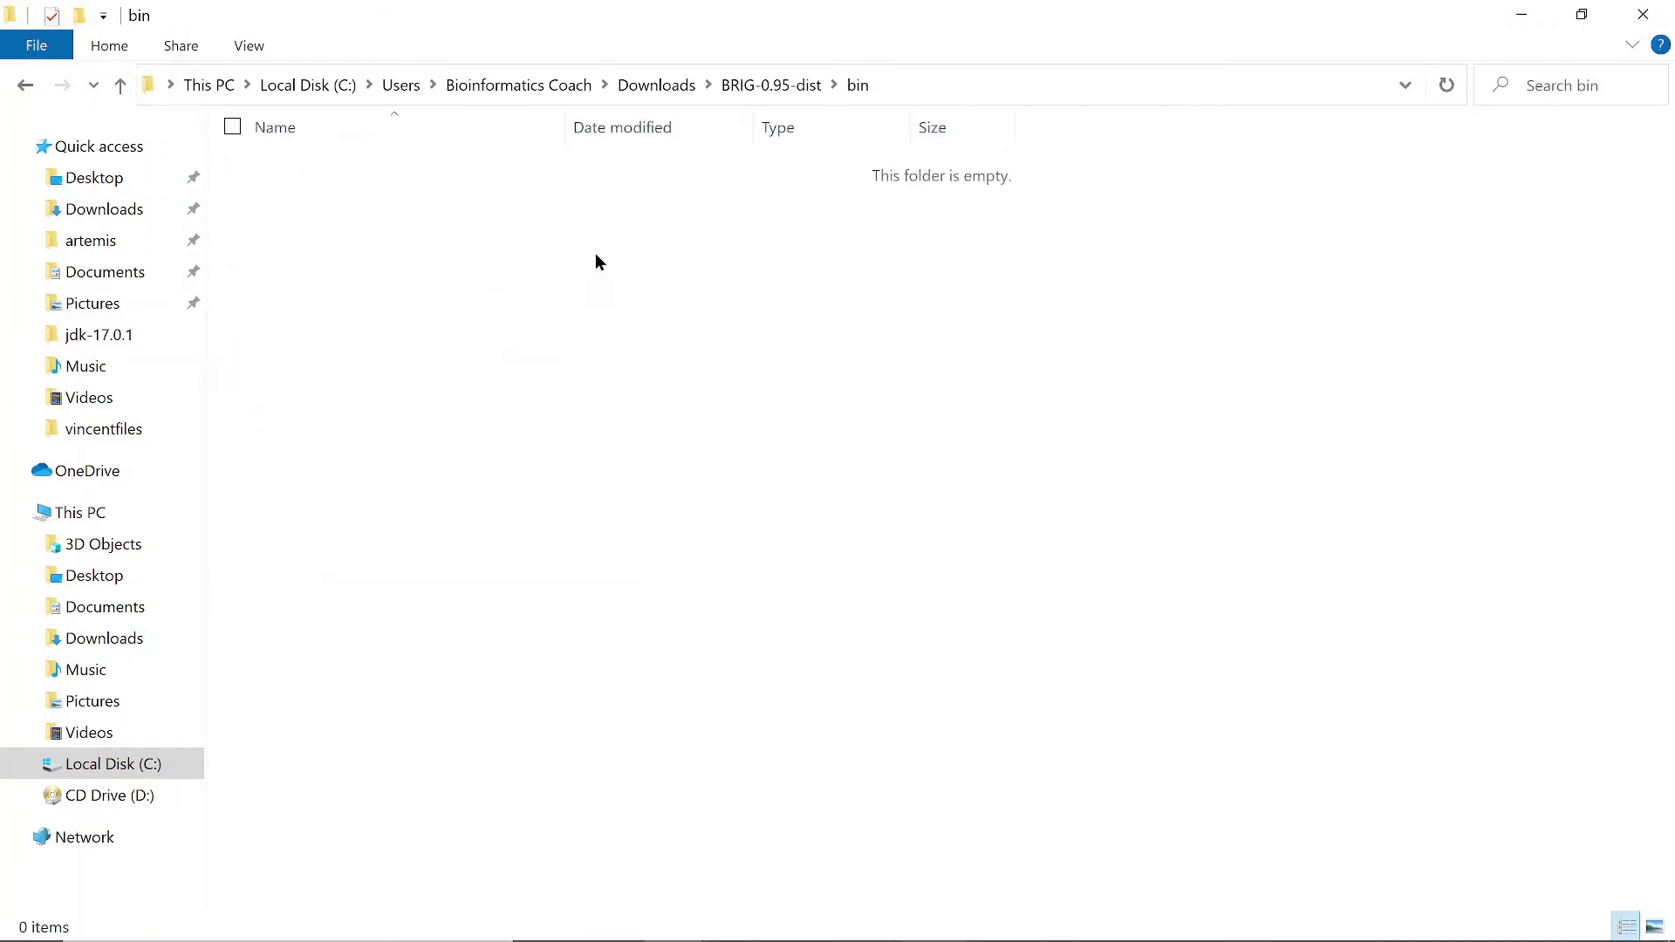
click(766, 80)
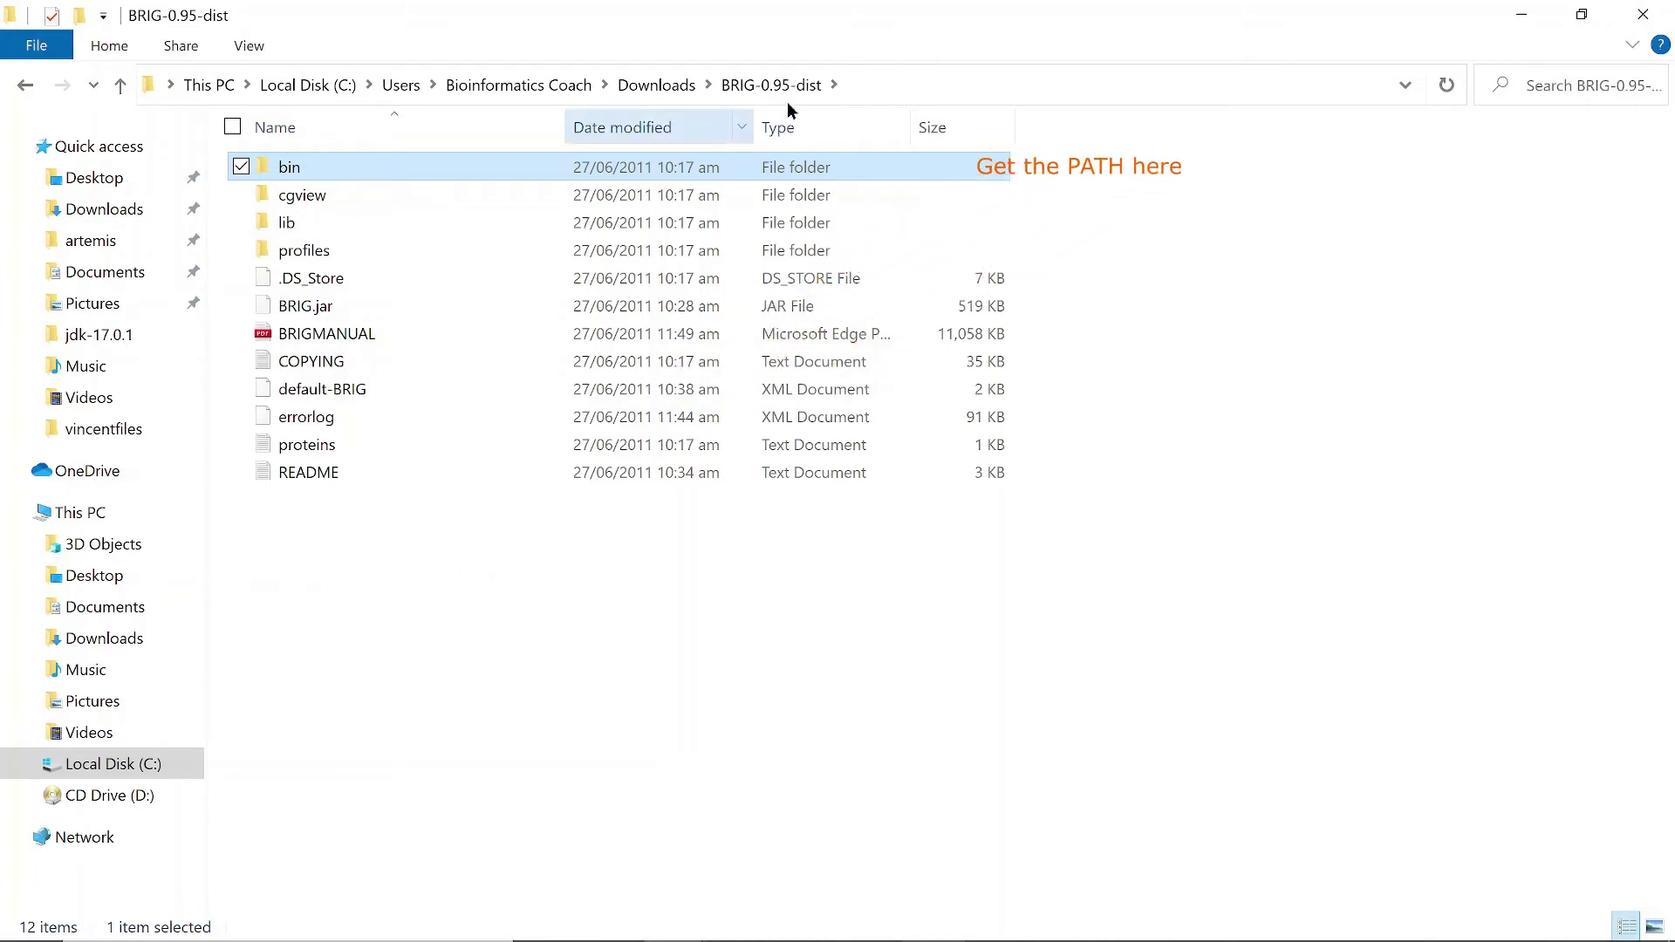
Copy the BRIG-0.95-dist folder's full path from the Explorer address bar.
click(1002, 87)
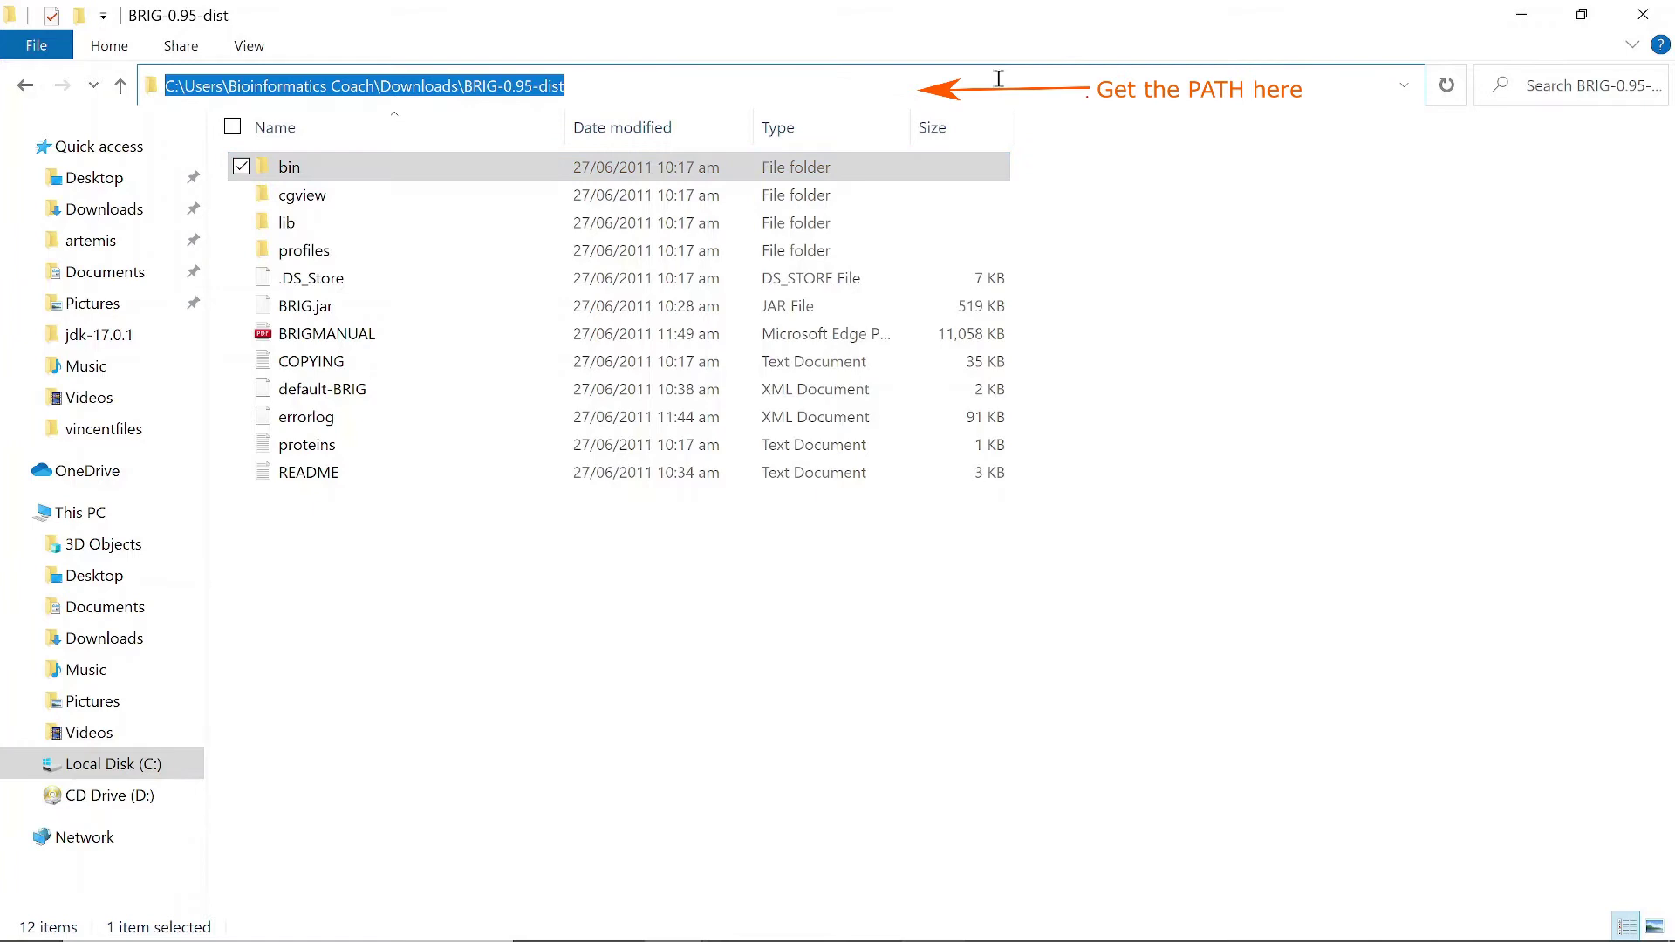
click(747, 662)
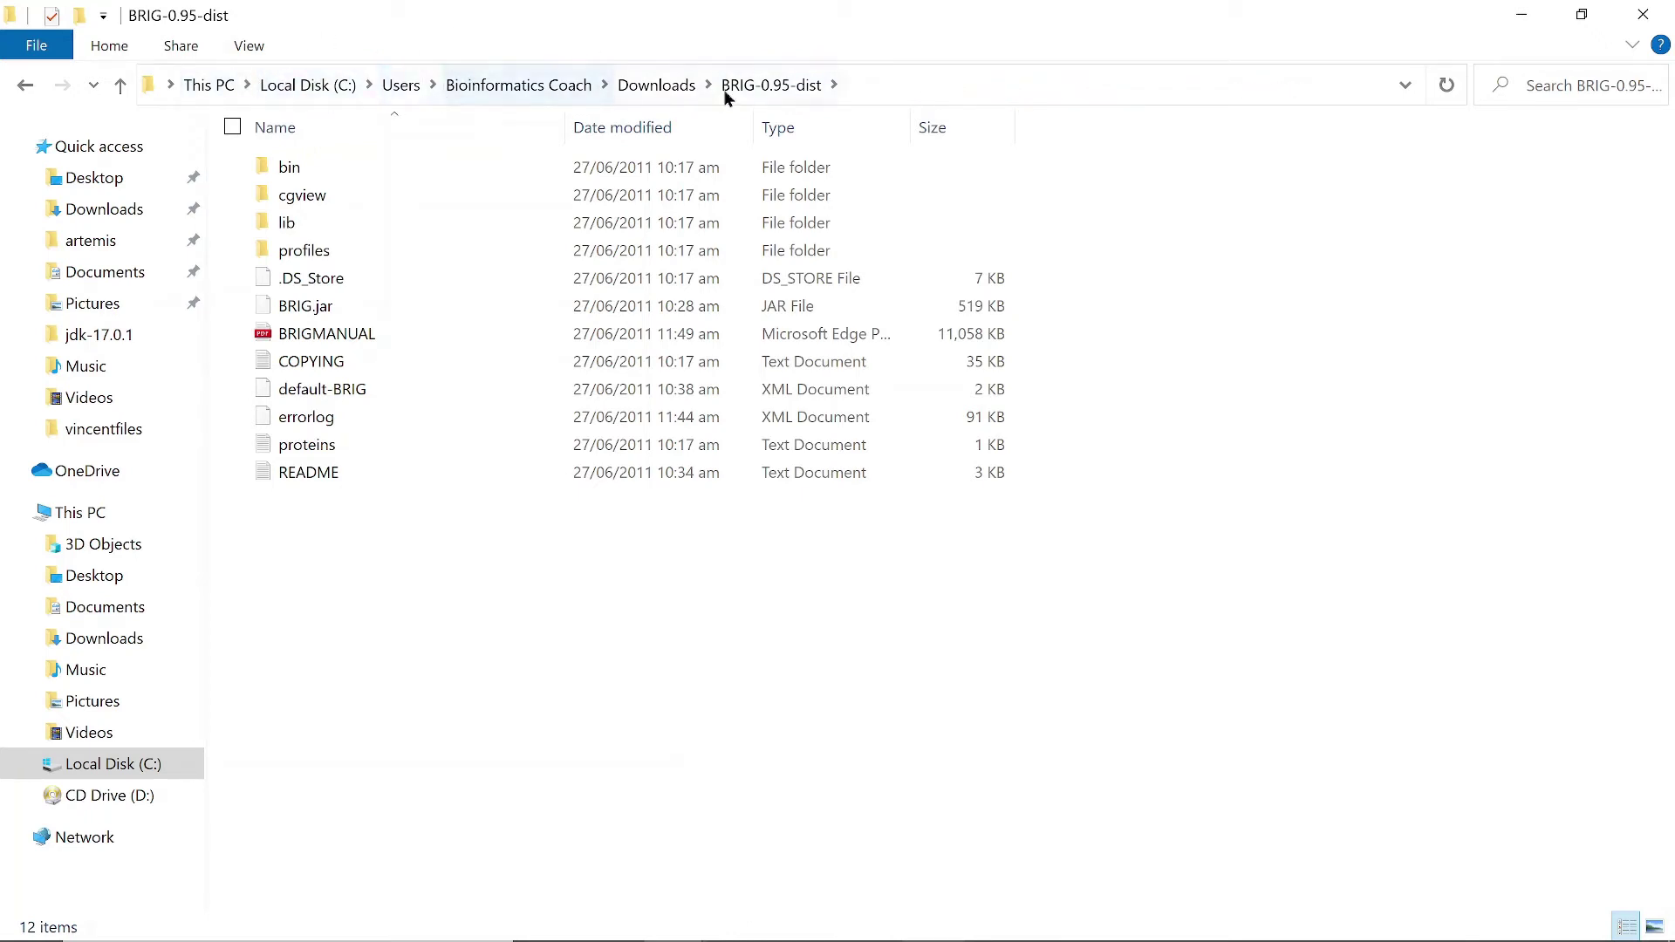
click(951, 80)
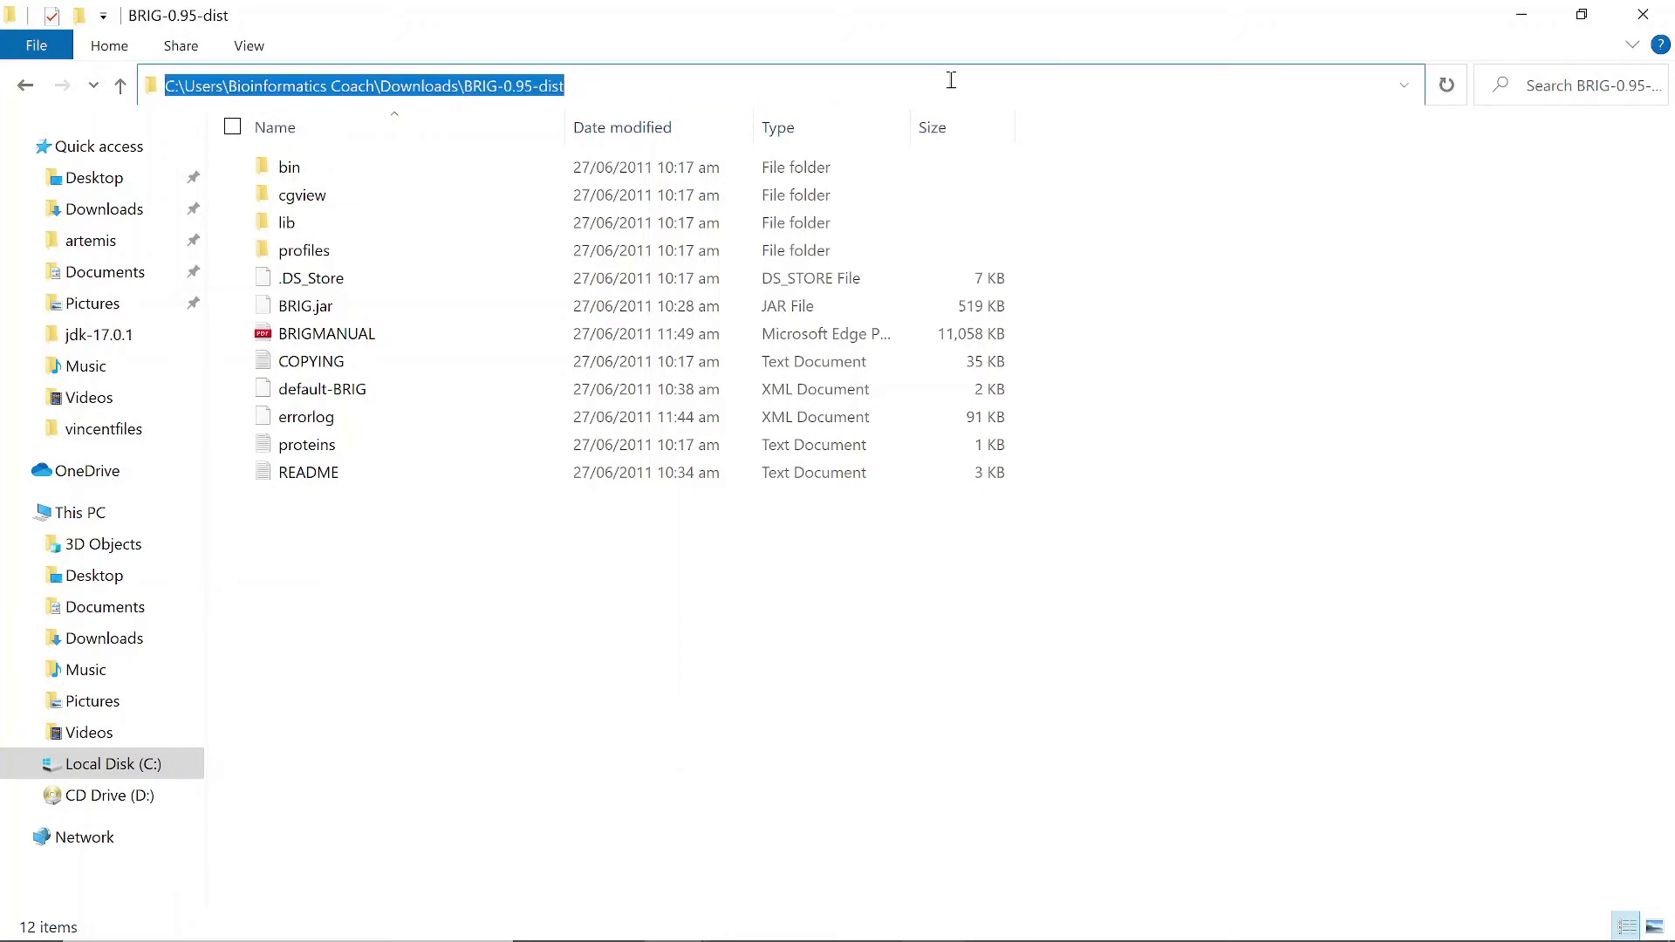
right_click(452, 90)
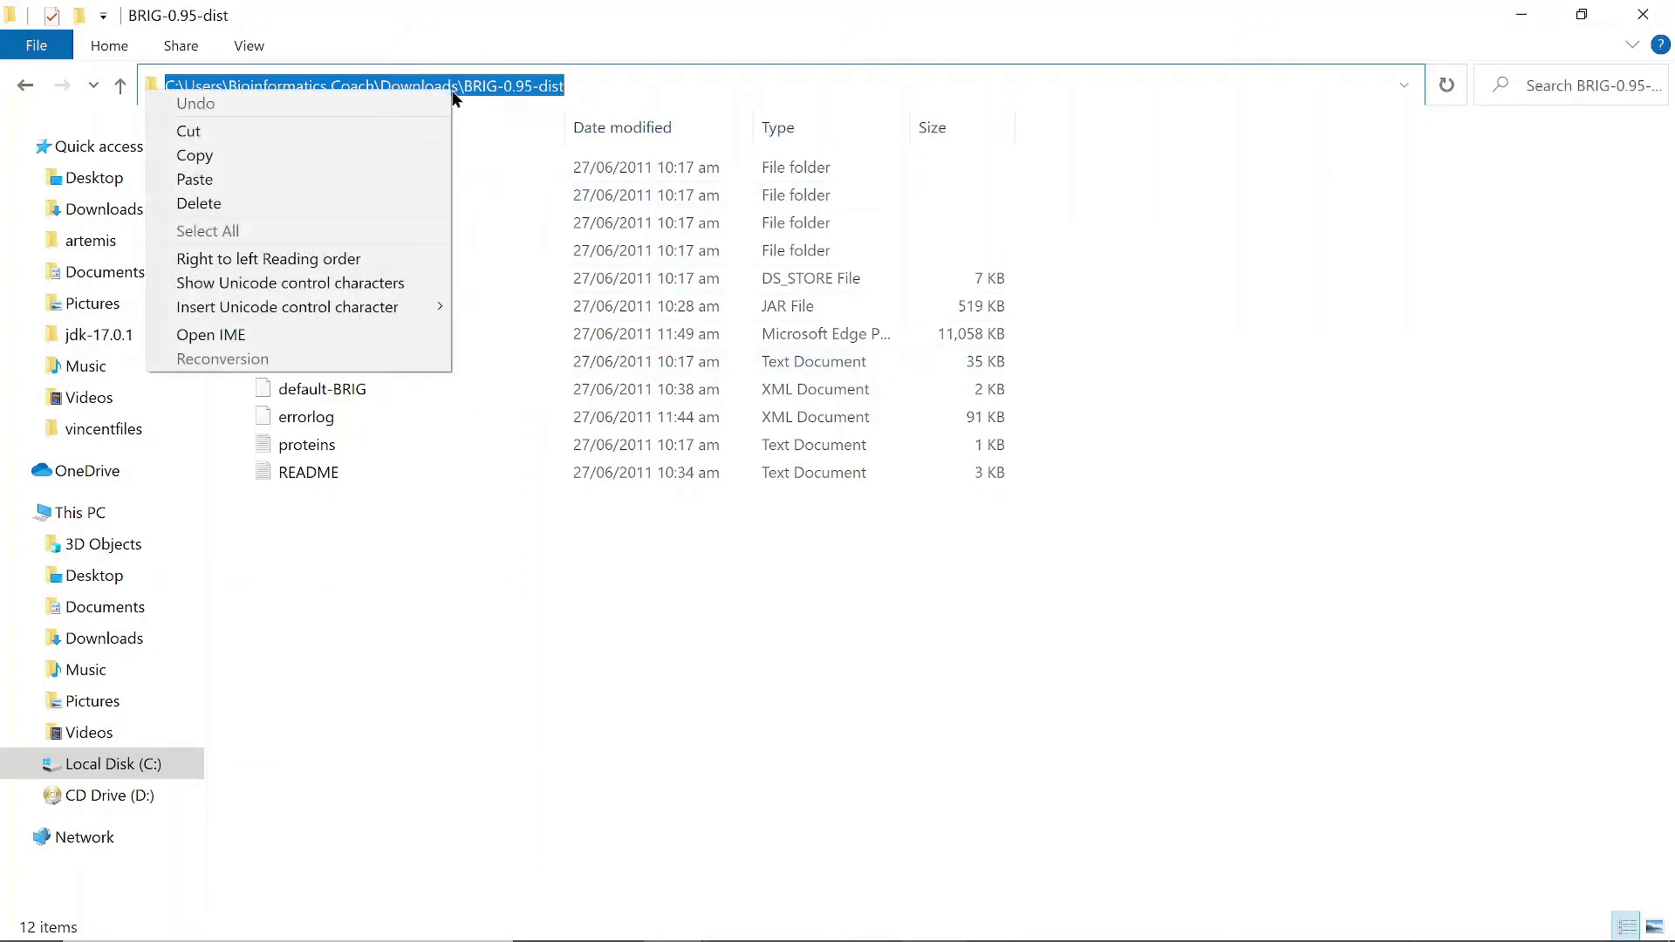
click(328, 154)
click(524, 829)
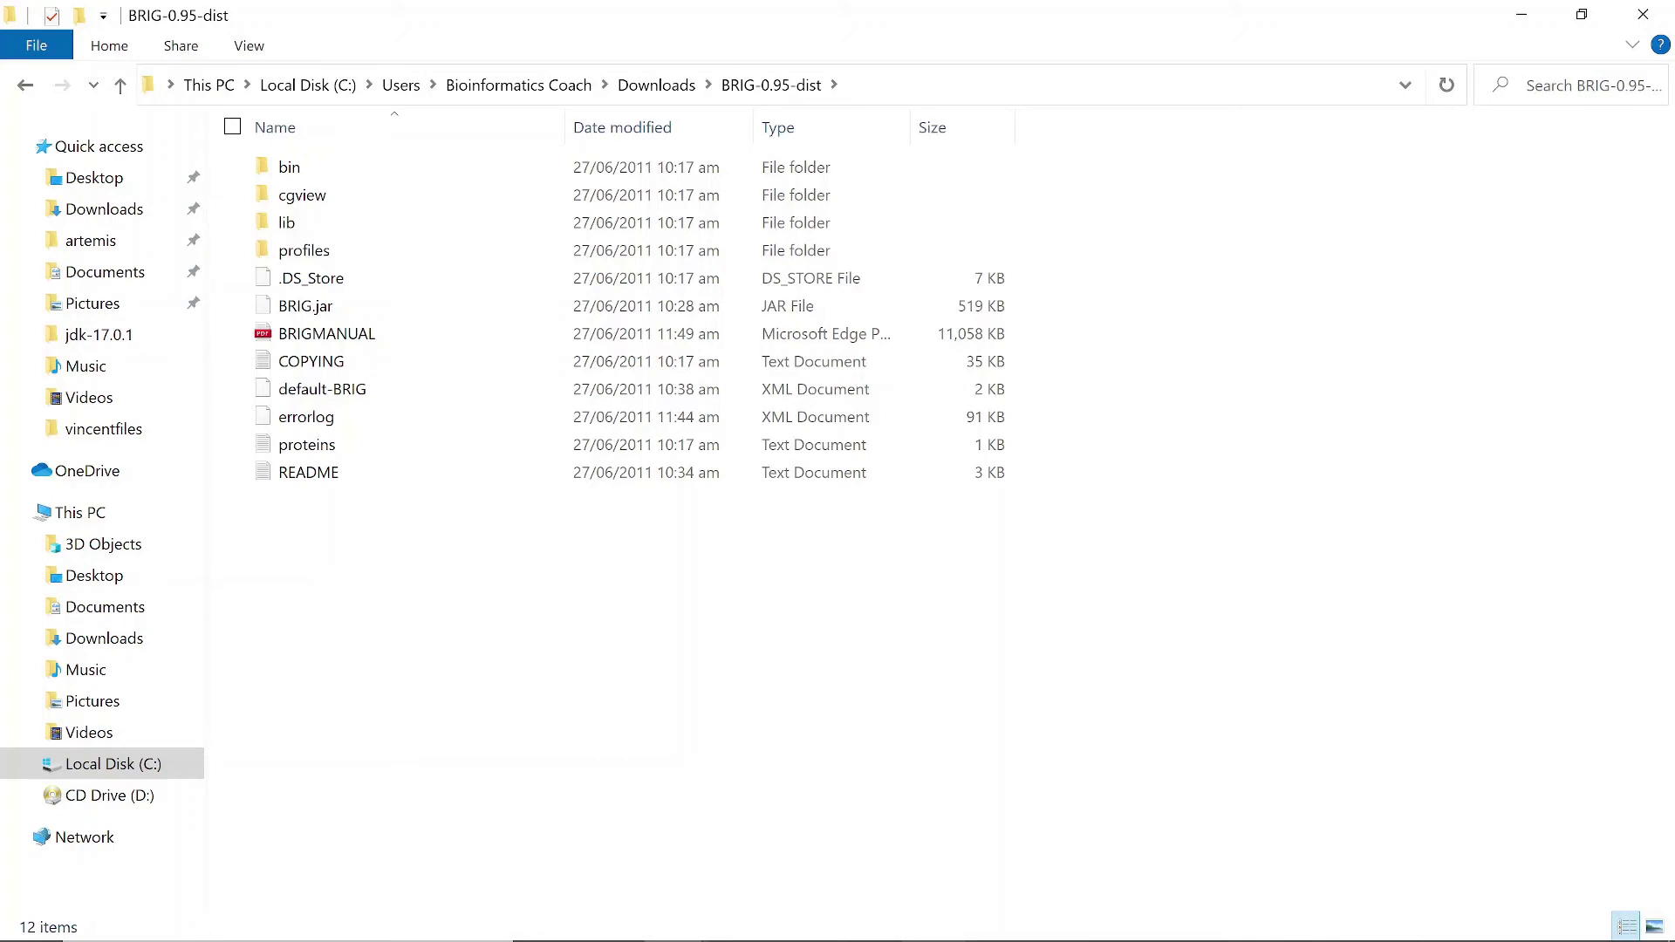
Launch Command Prompt via the cmd search and run java to show its usage.
mouse_move(17, 925)
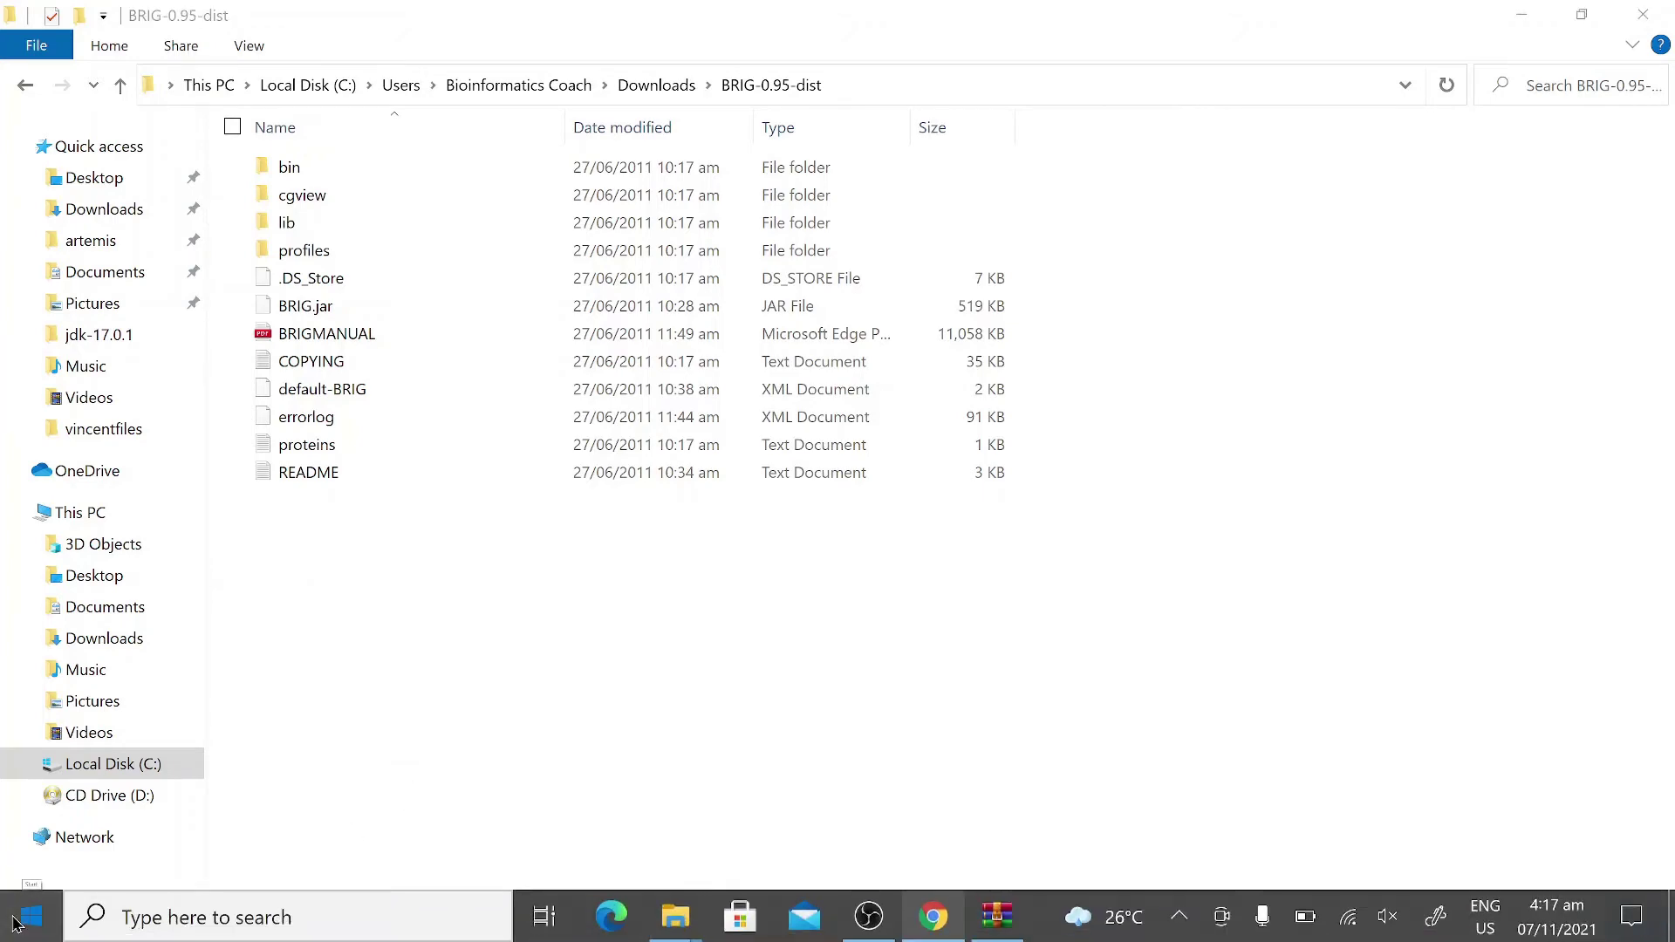
click(17, 925)
text(cmd)
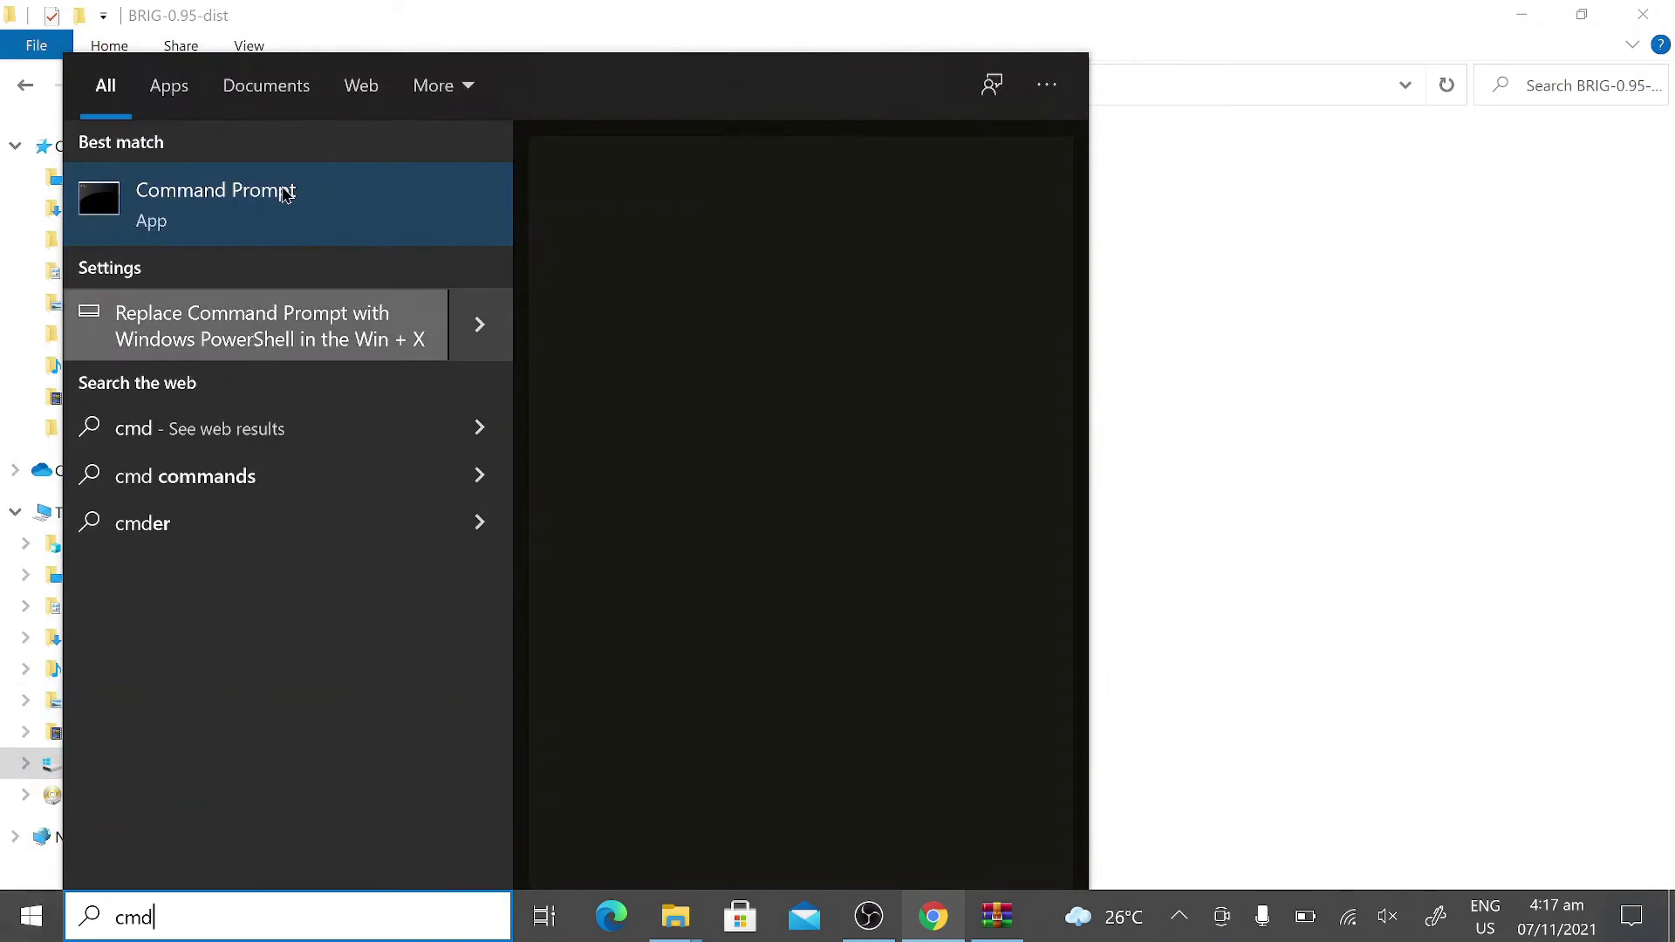
click(285, 195)
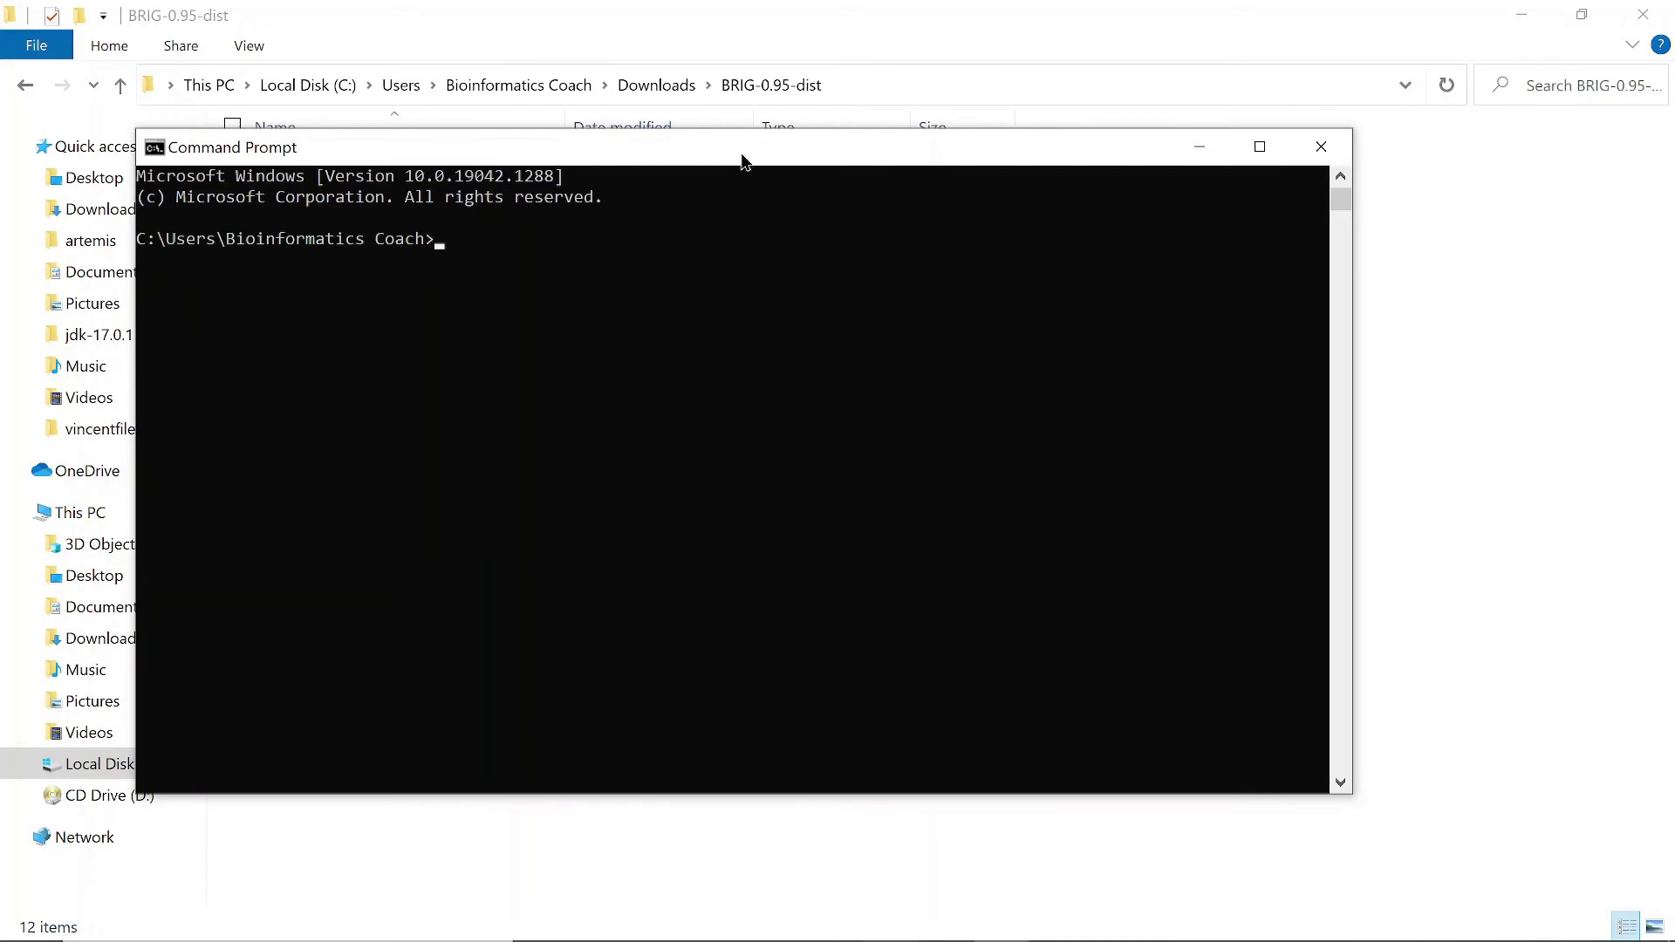
drag(740, 157, 787, 155)
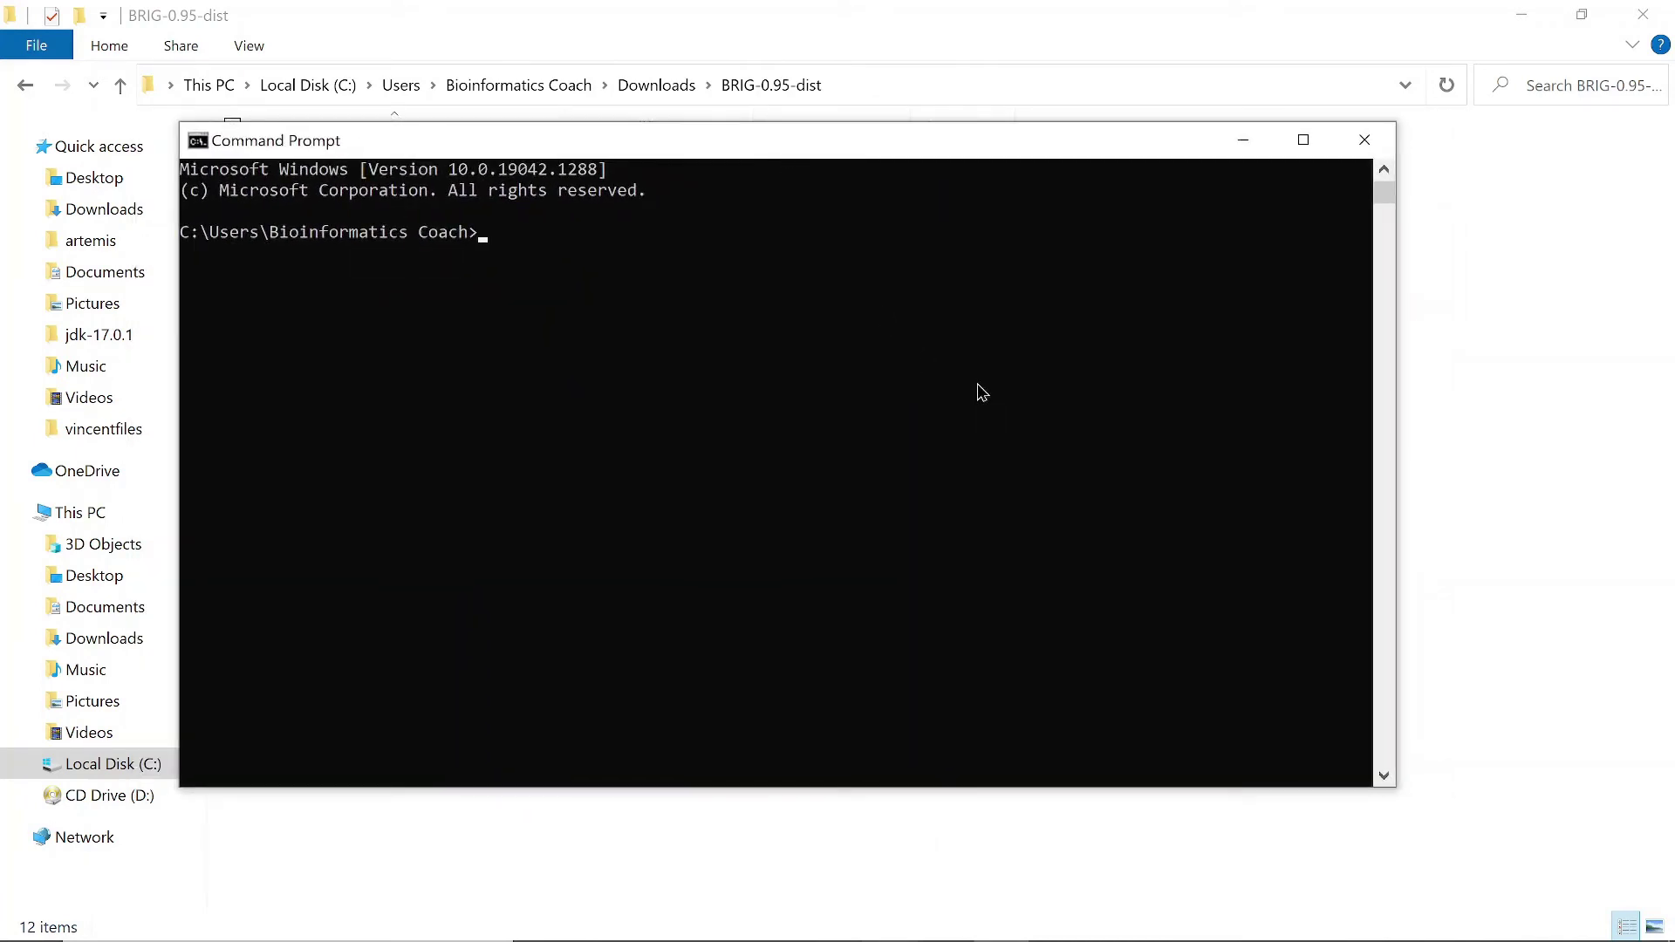
text(java)
key(Return)
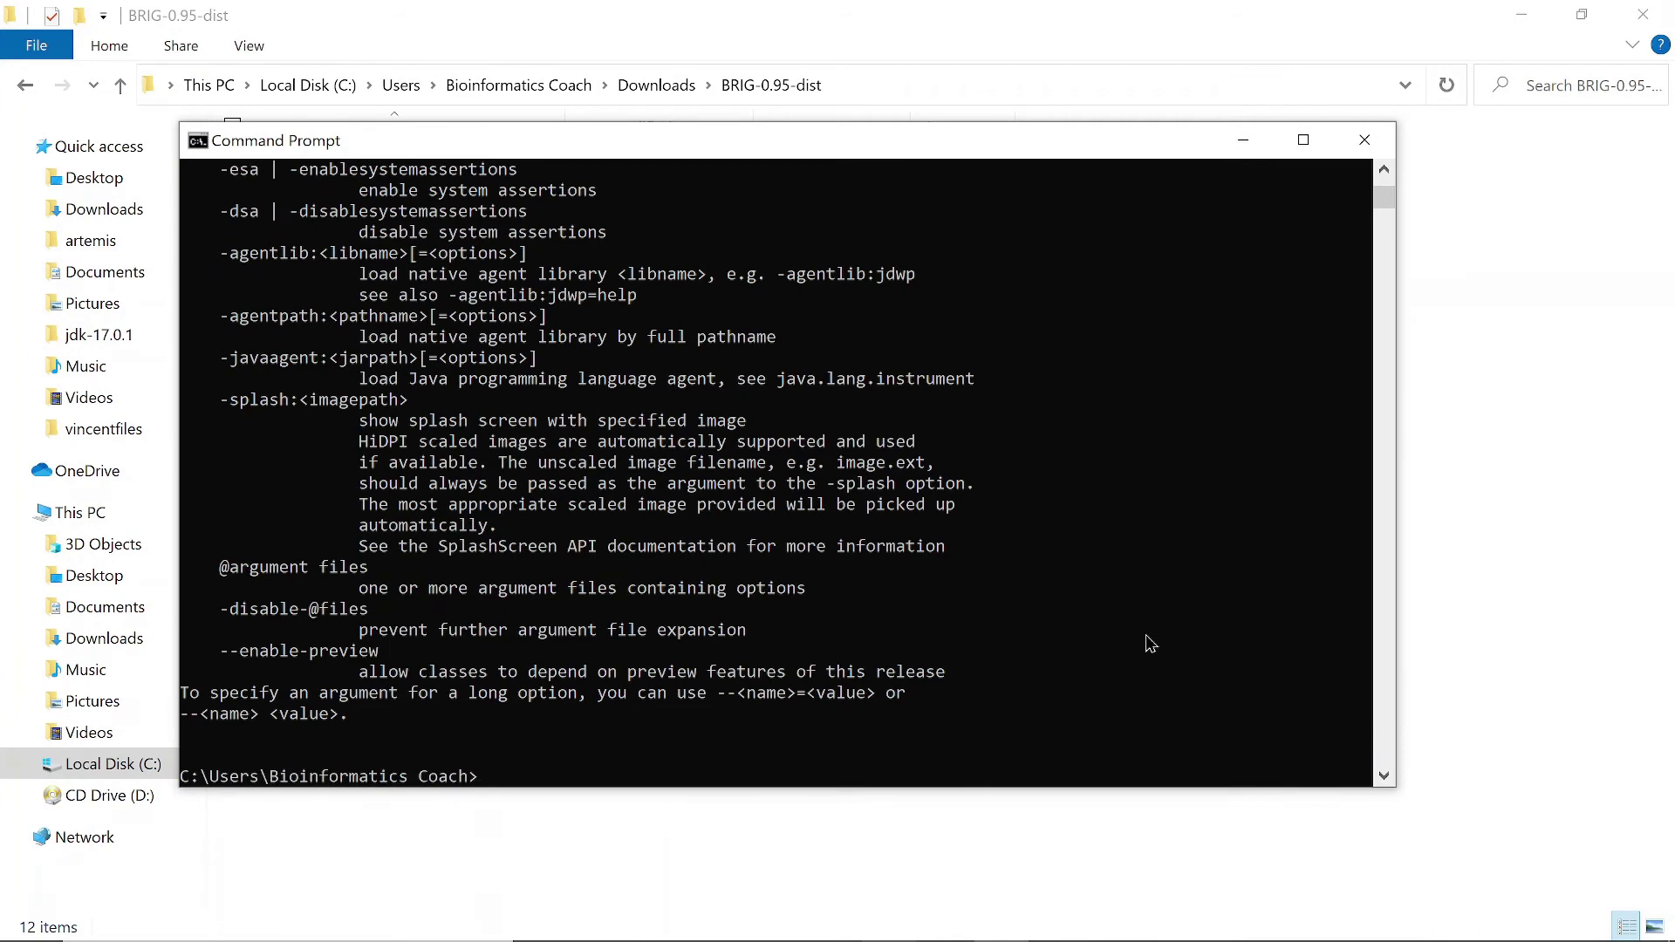
Run java -version to confirm Java 17.0.1, then type chdir with the pasted BRIG folder path.
text(ja)
scroll(1032, 625, down, 6)
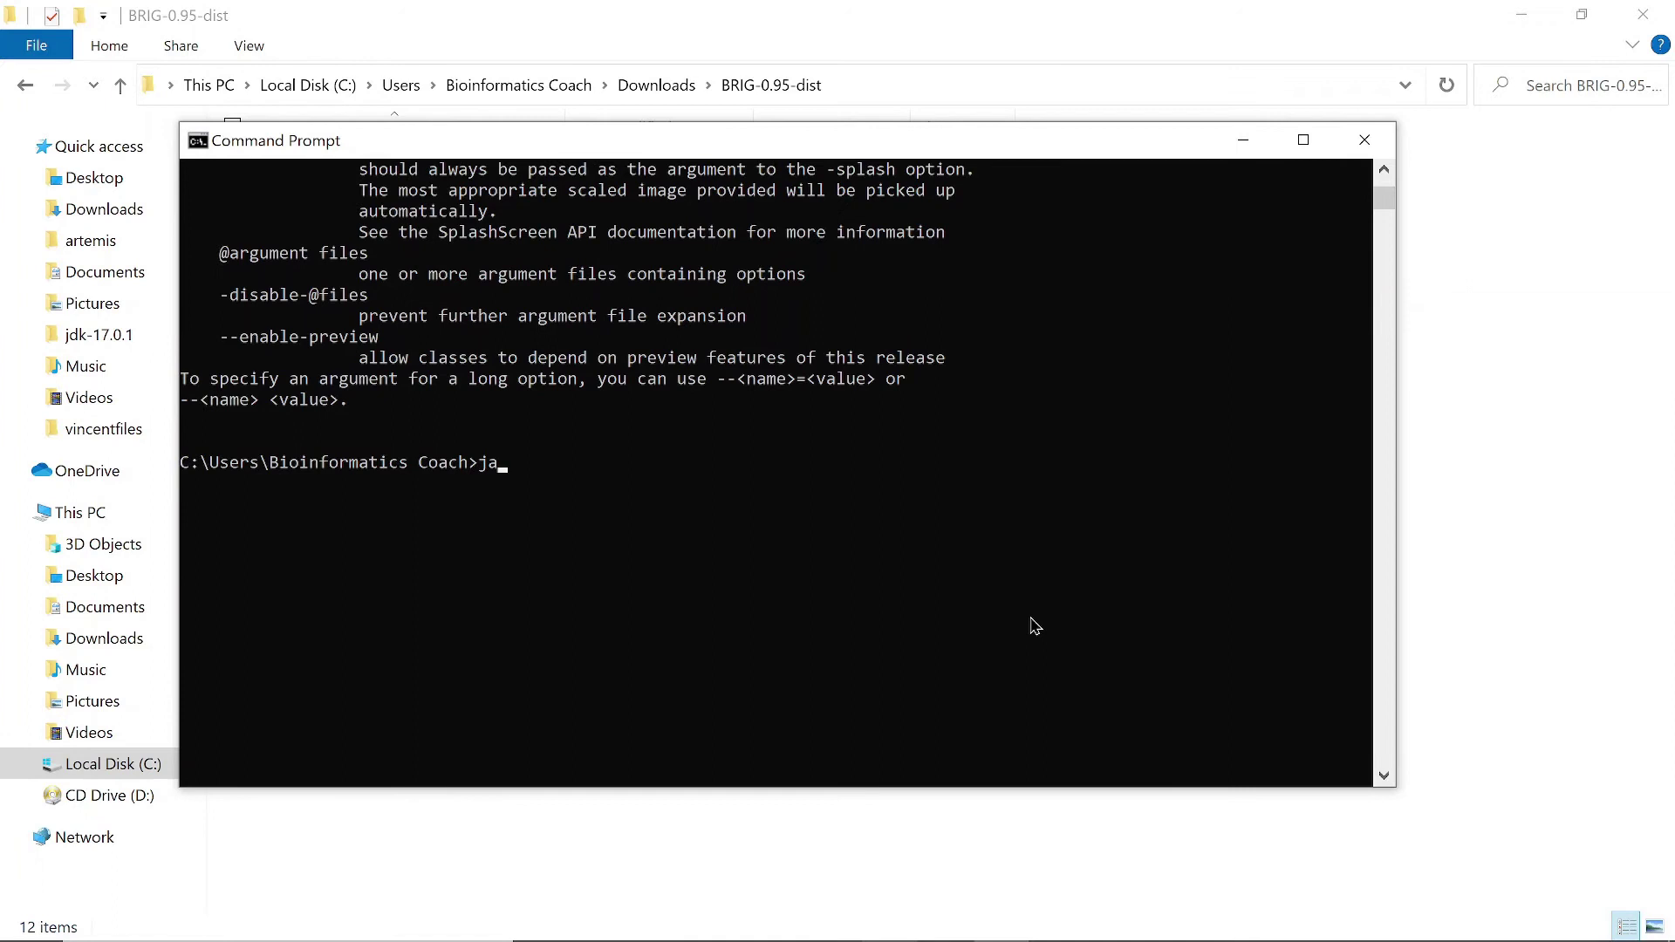
text(a)
key(BackSpace)
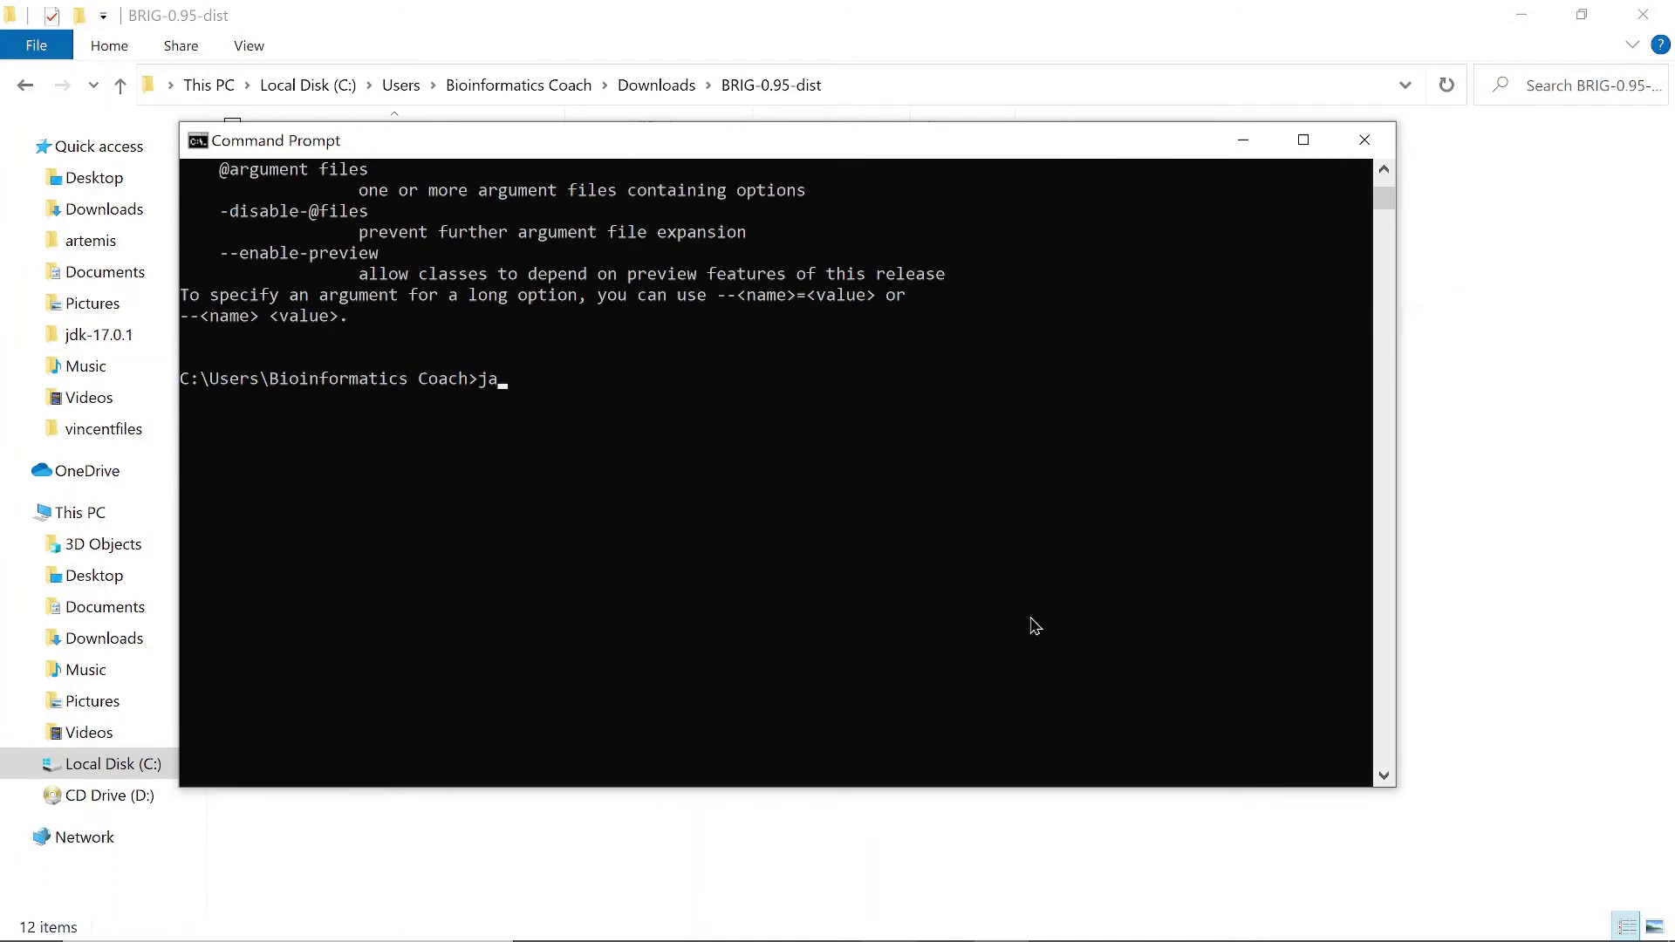
text(va)
text( --ve)
key(BackSpace)
key(BackSpace)
key(BackSpace)
key(BackSpace)
text(versio)
key(Return)
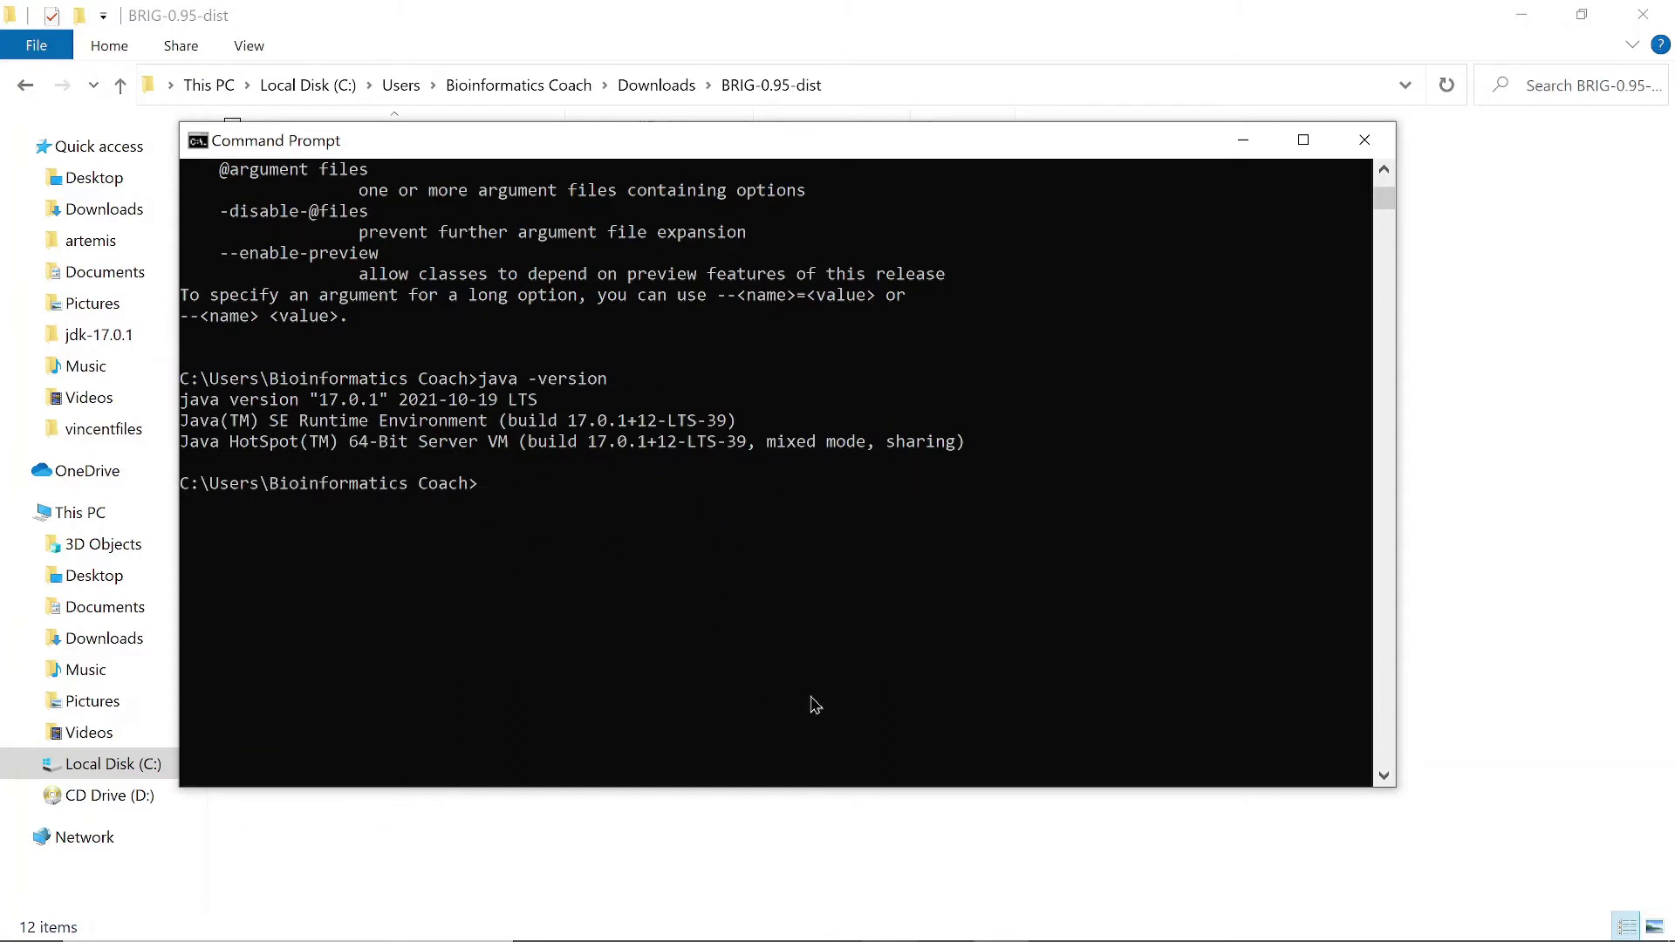
scroll(811, 704, down, 2)
scroll(812, 703, down, 1)
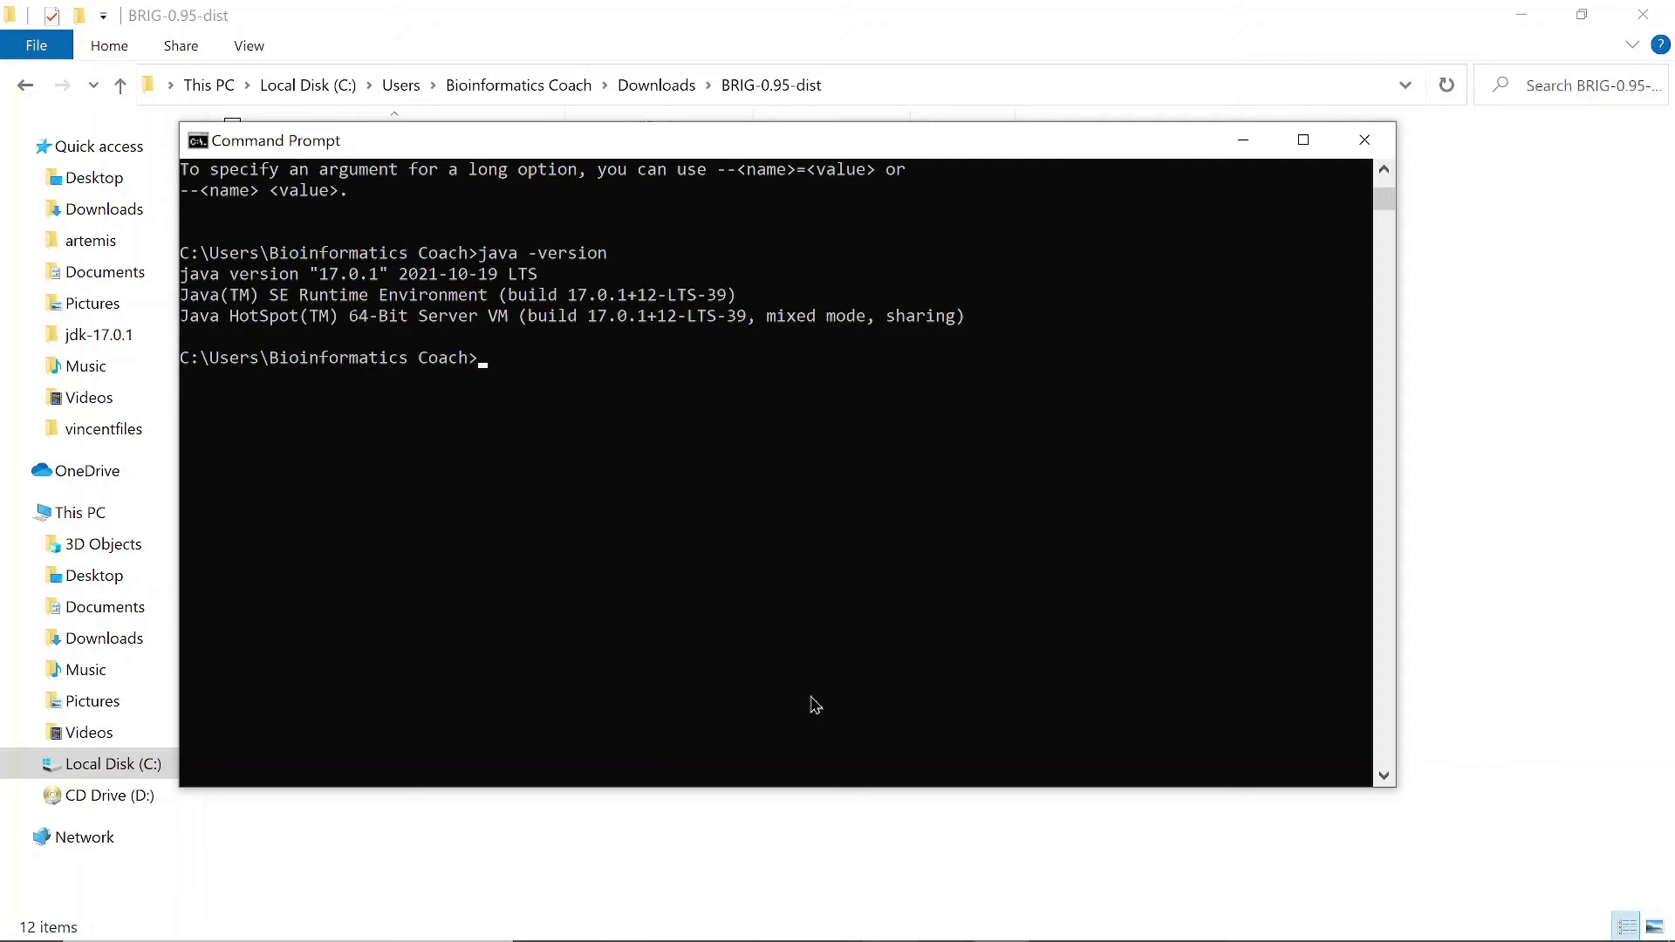
text(chdir)
text(C:\Users\Bioinformatics Coach\Downloads\BRIG-0.95-dist)
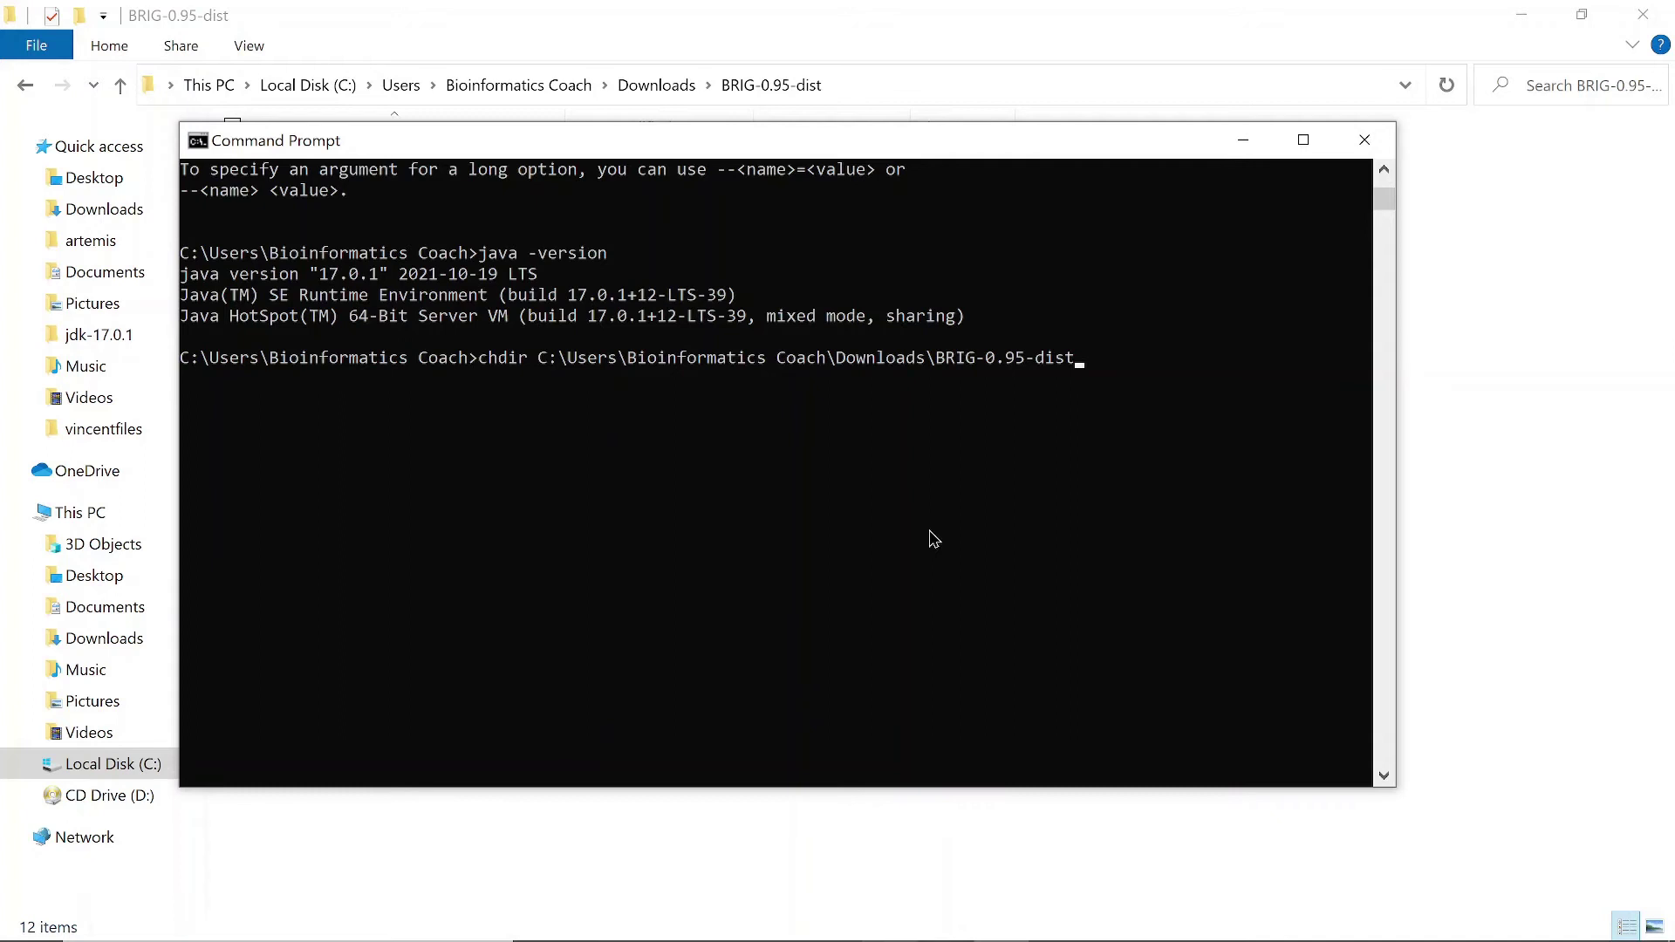
Change into the BRIG-0.95-dist folder and list its contents with dir.
scroll(934, 539, up, 1)
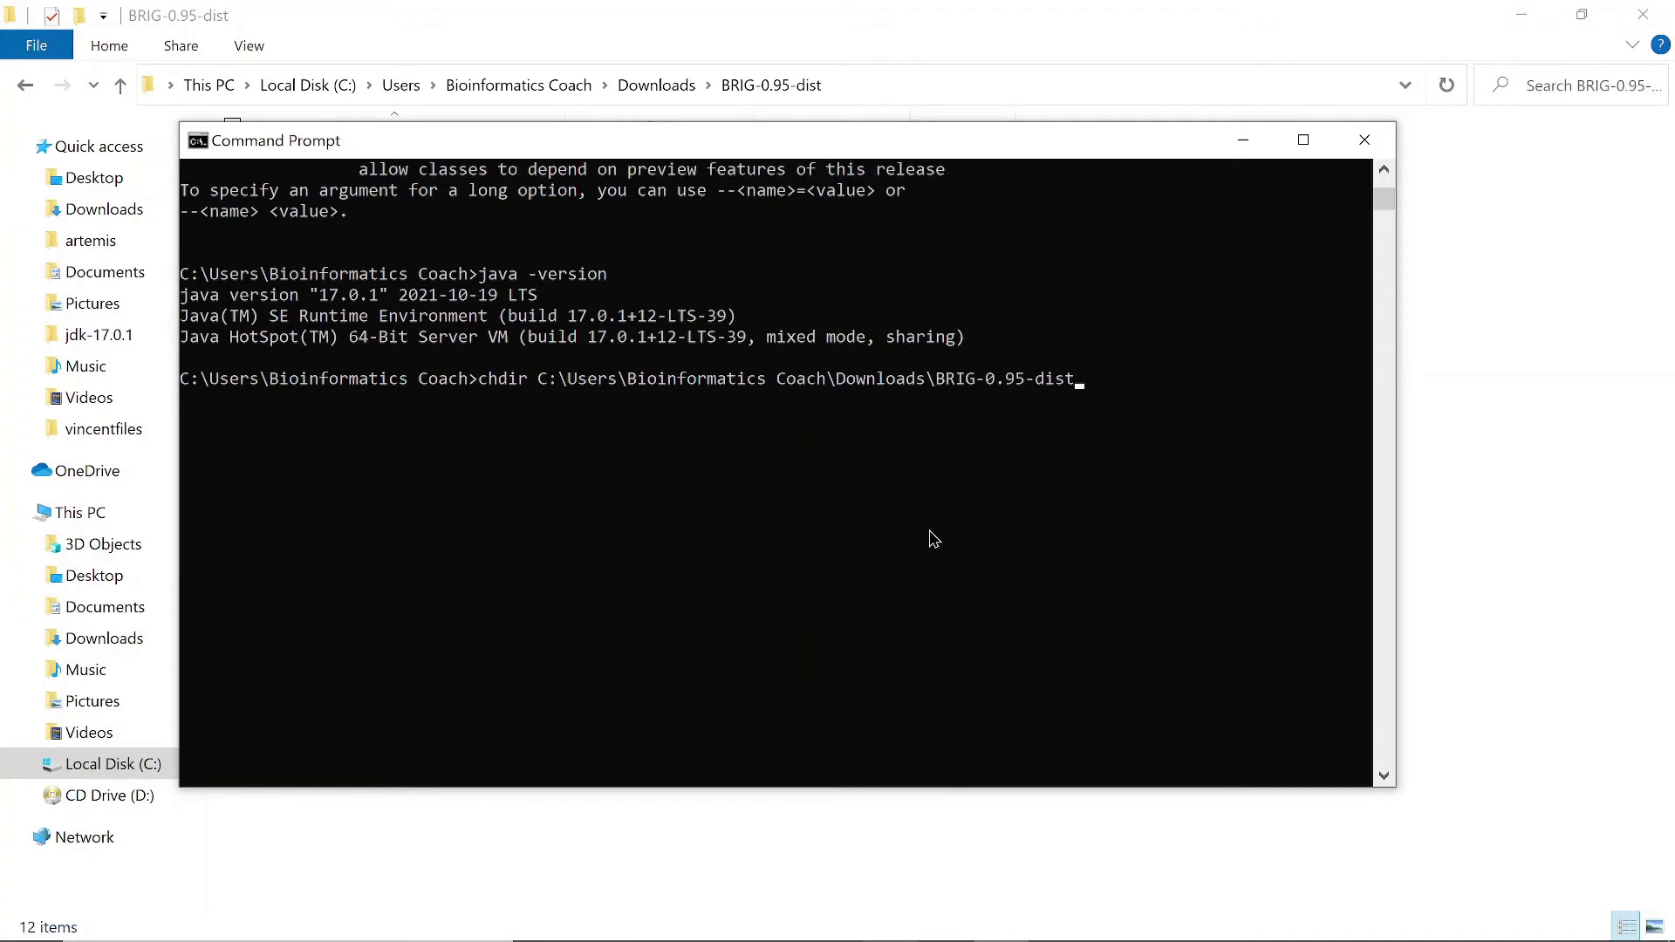
scroll(933, 539, down, 2)
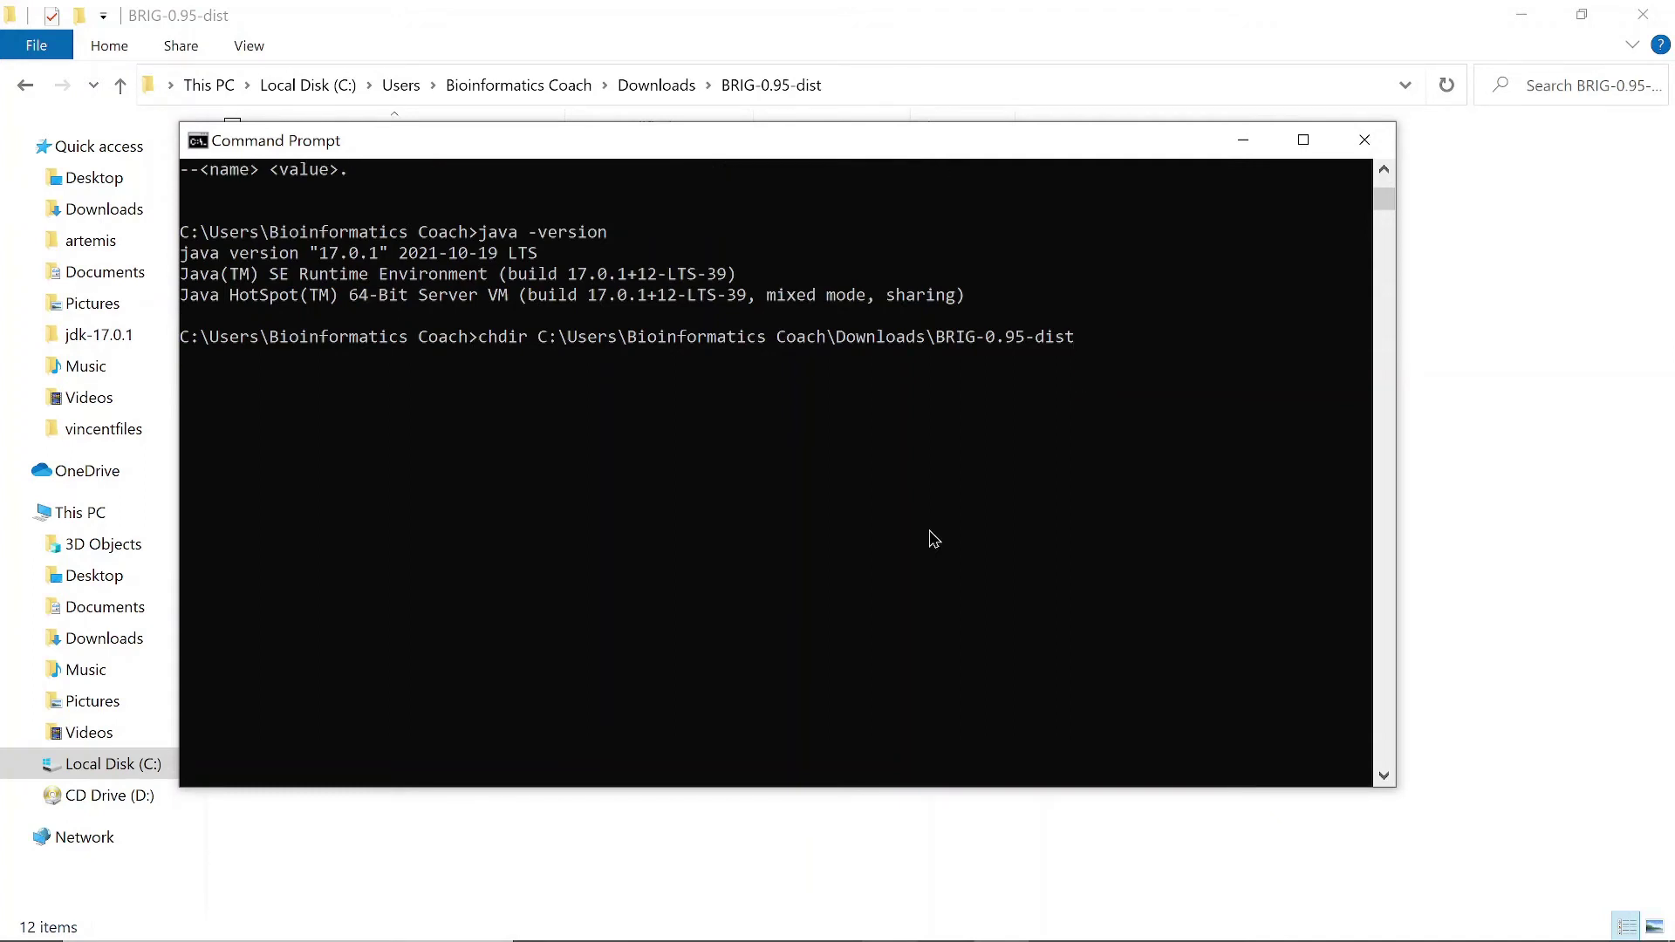
key(Return)
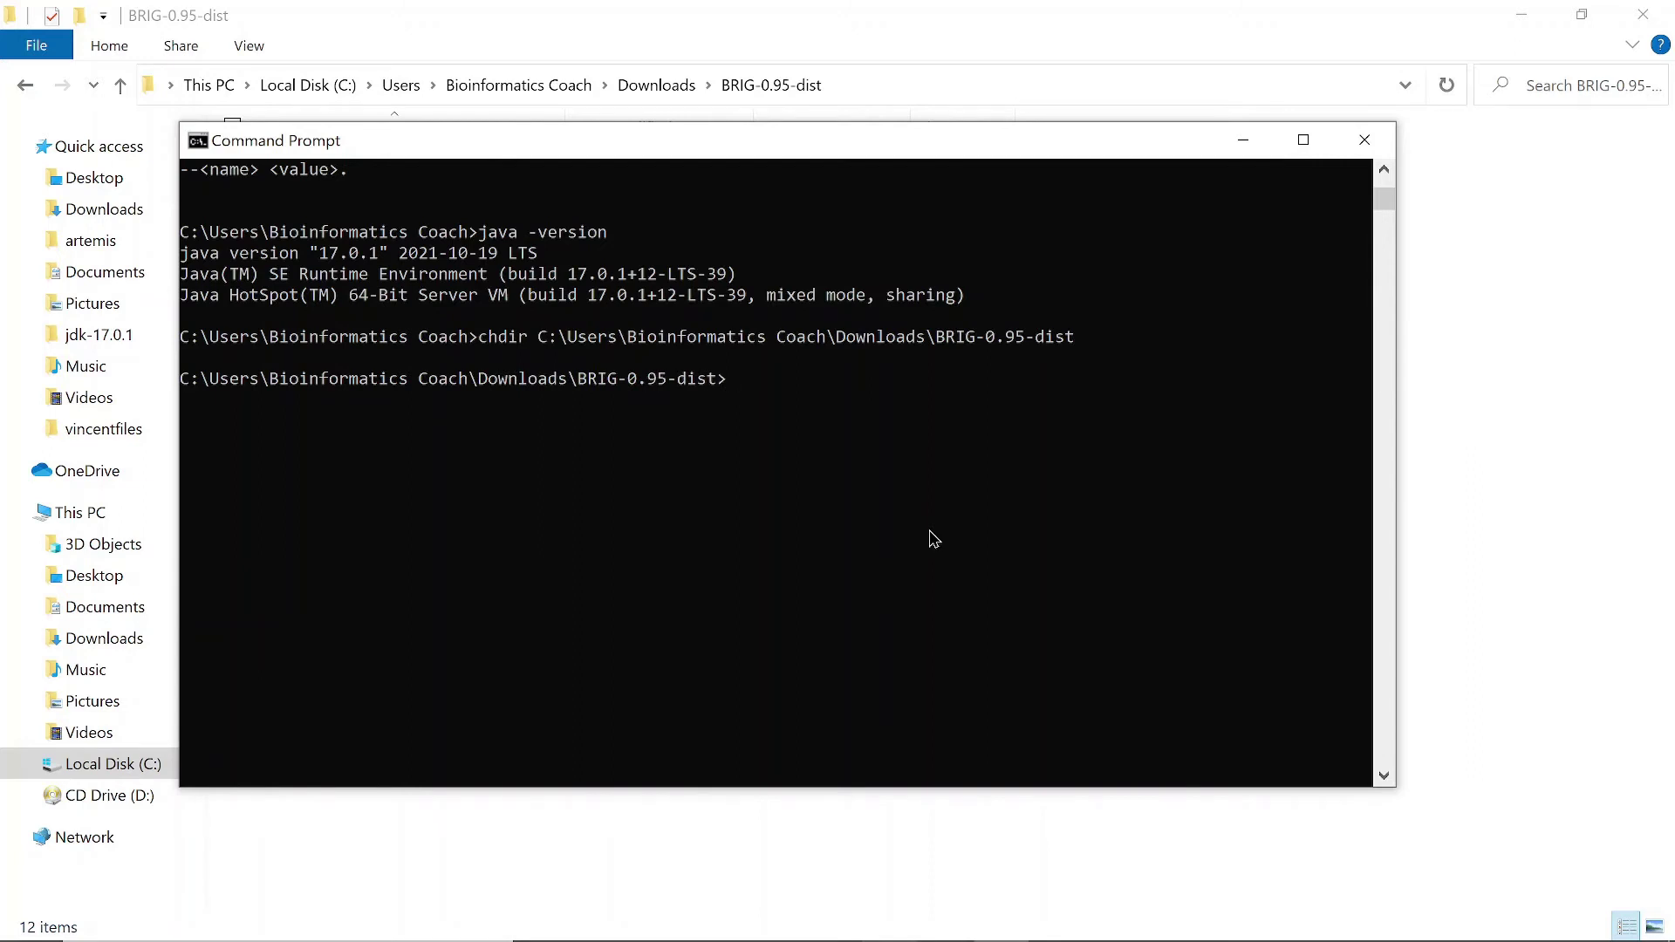
text(dir)
key(Return)
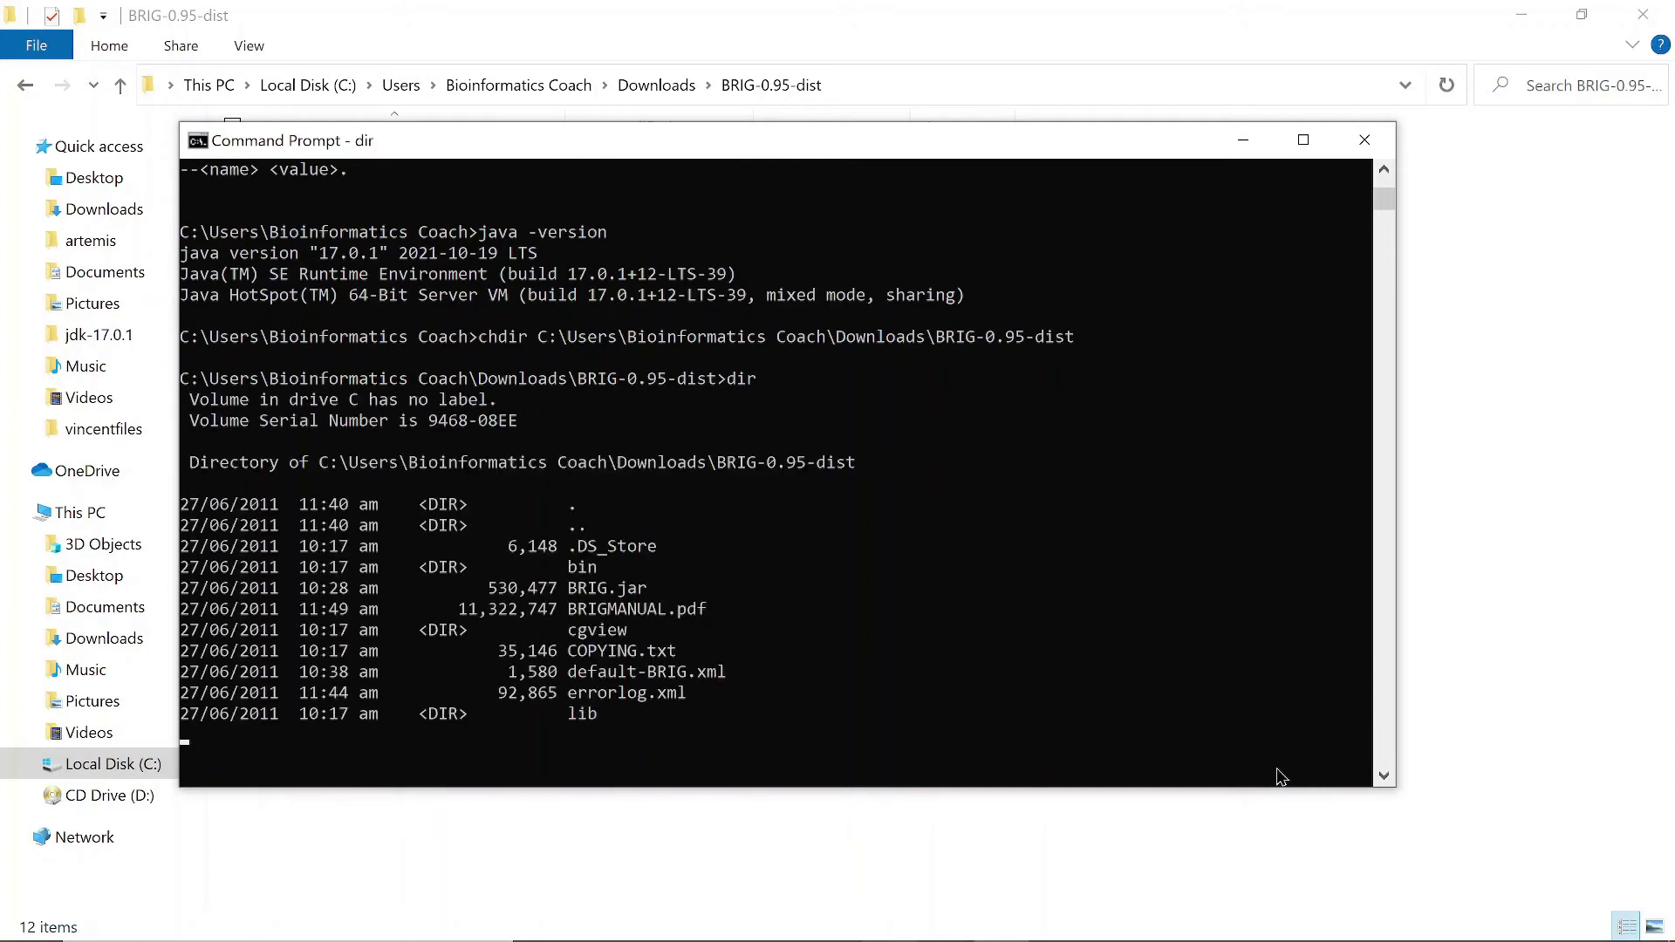
Run java -jar BRIG.jar to open BRIG's Select input data window.
scroll(783, 672, down, 3)
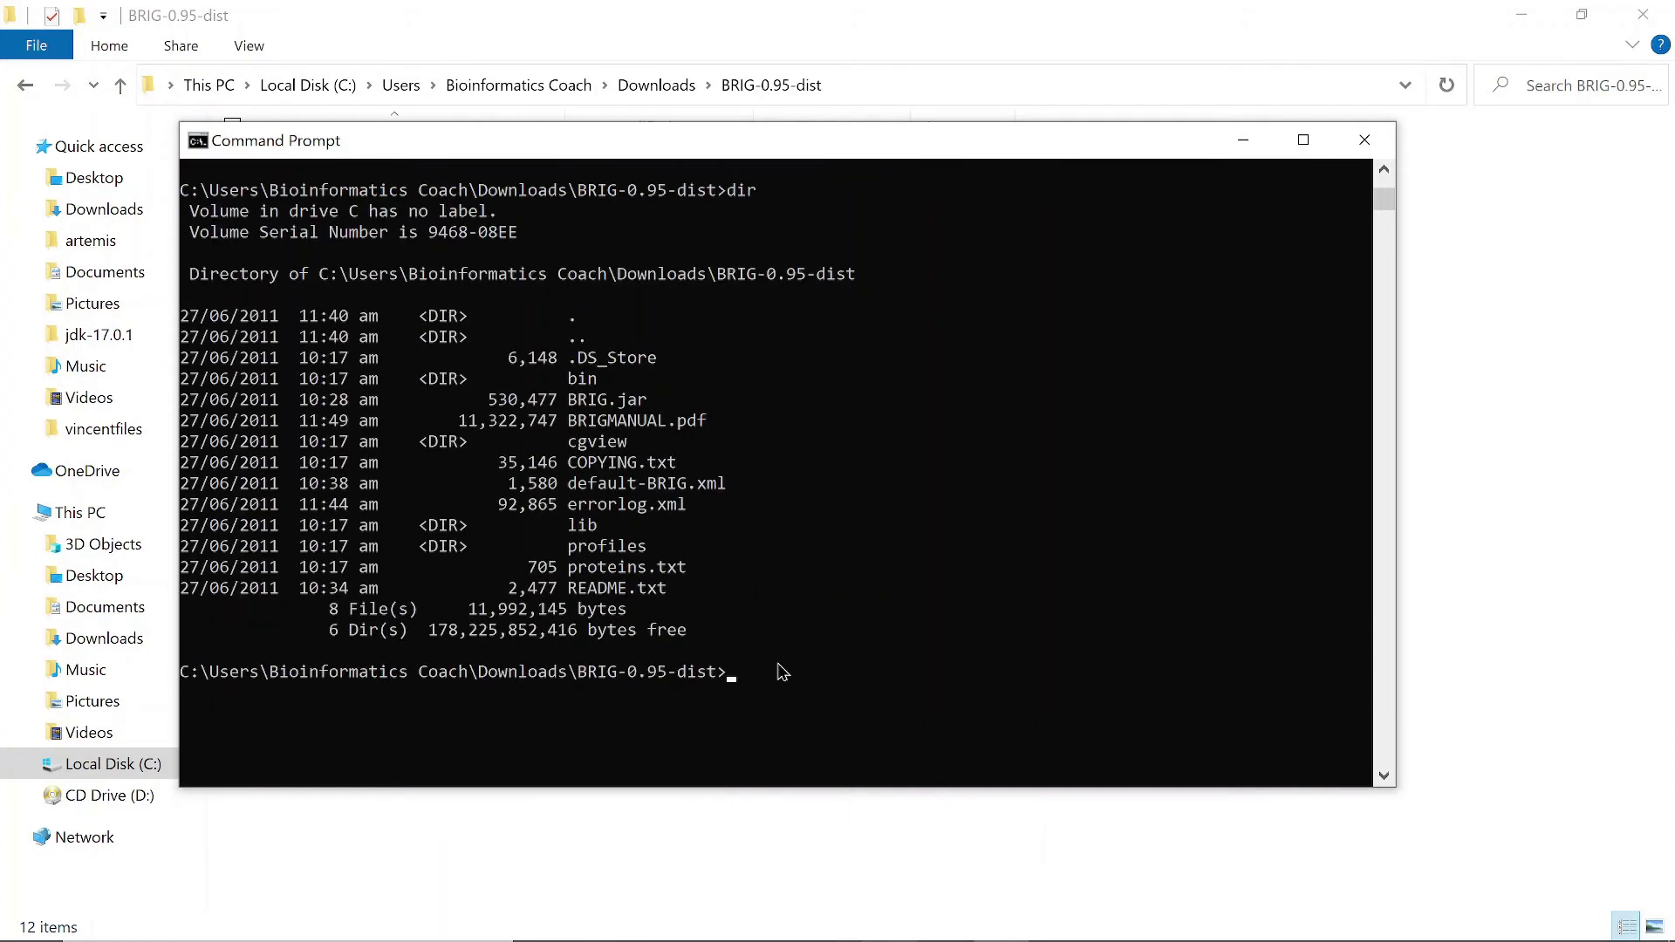
drag(658, 276, 561, 275)
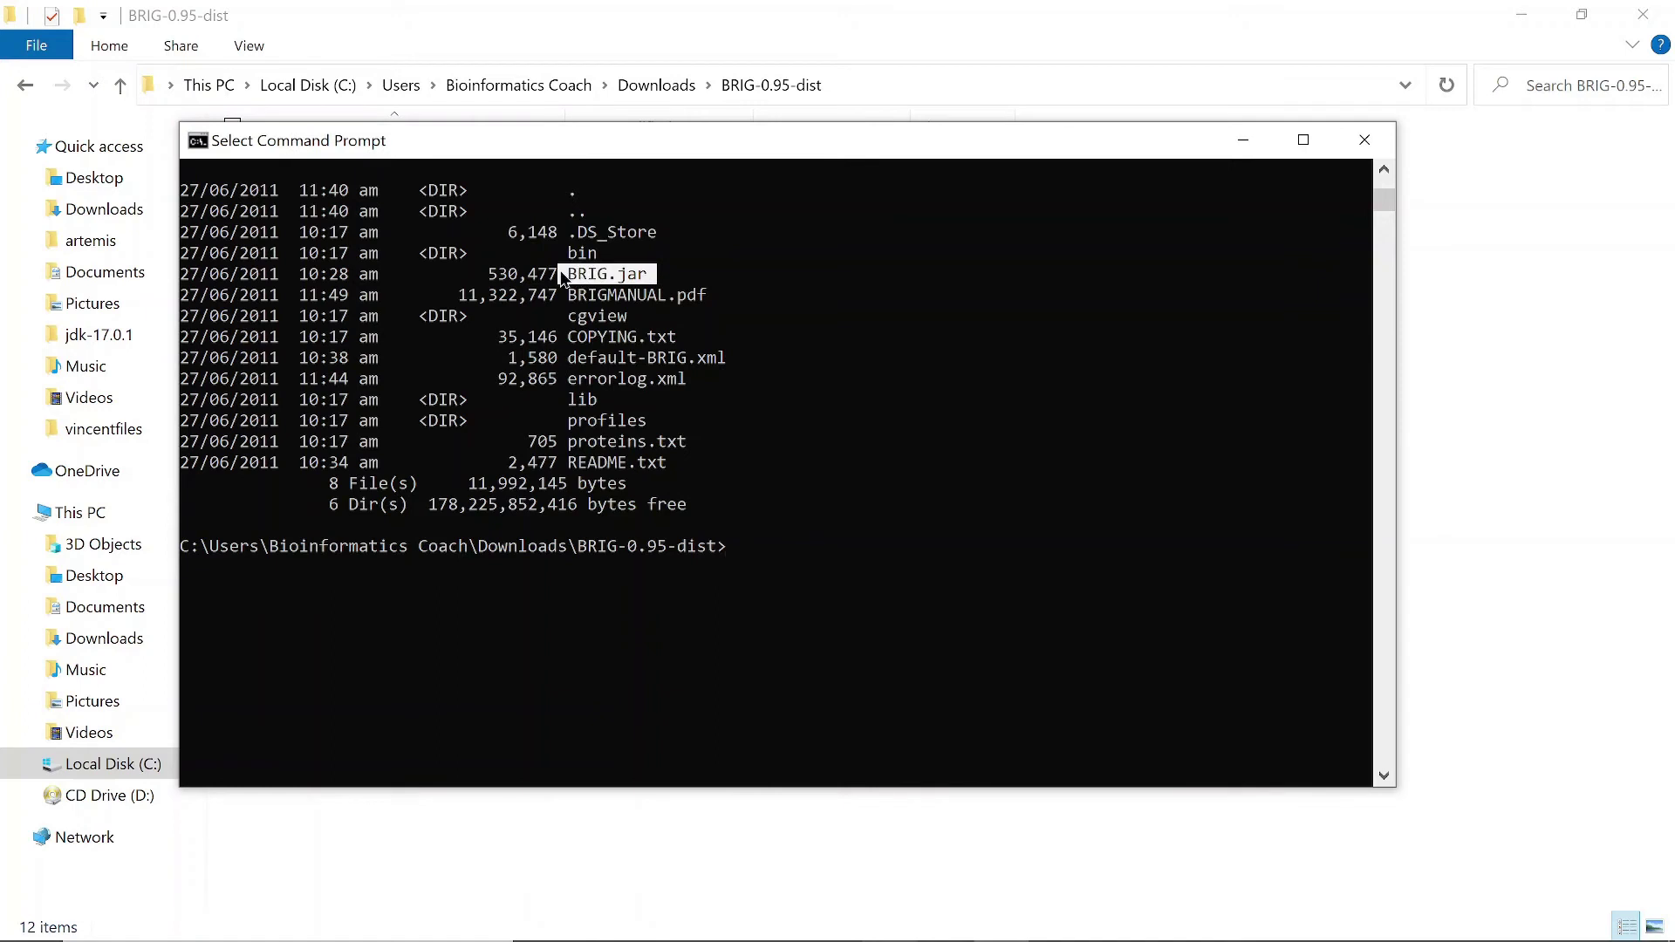
click(918, 609)
scroll(918, 609, down, 2)
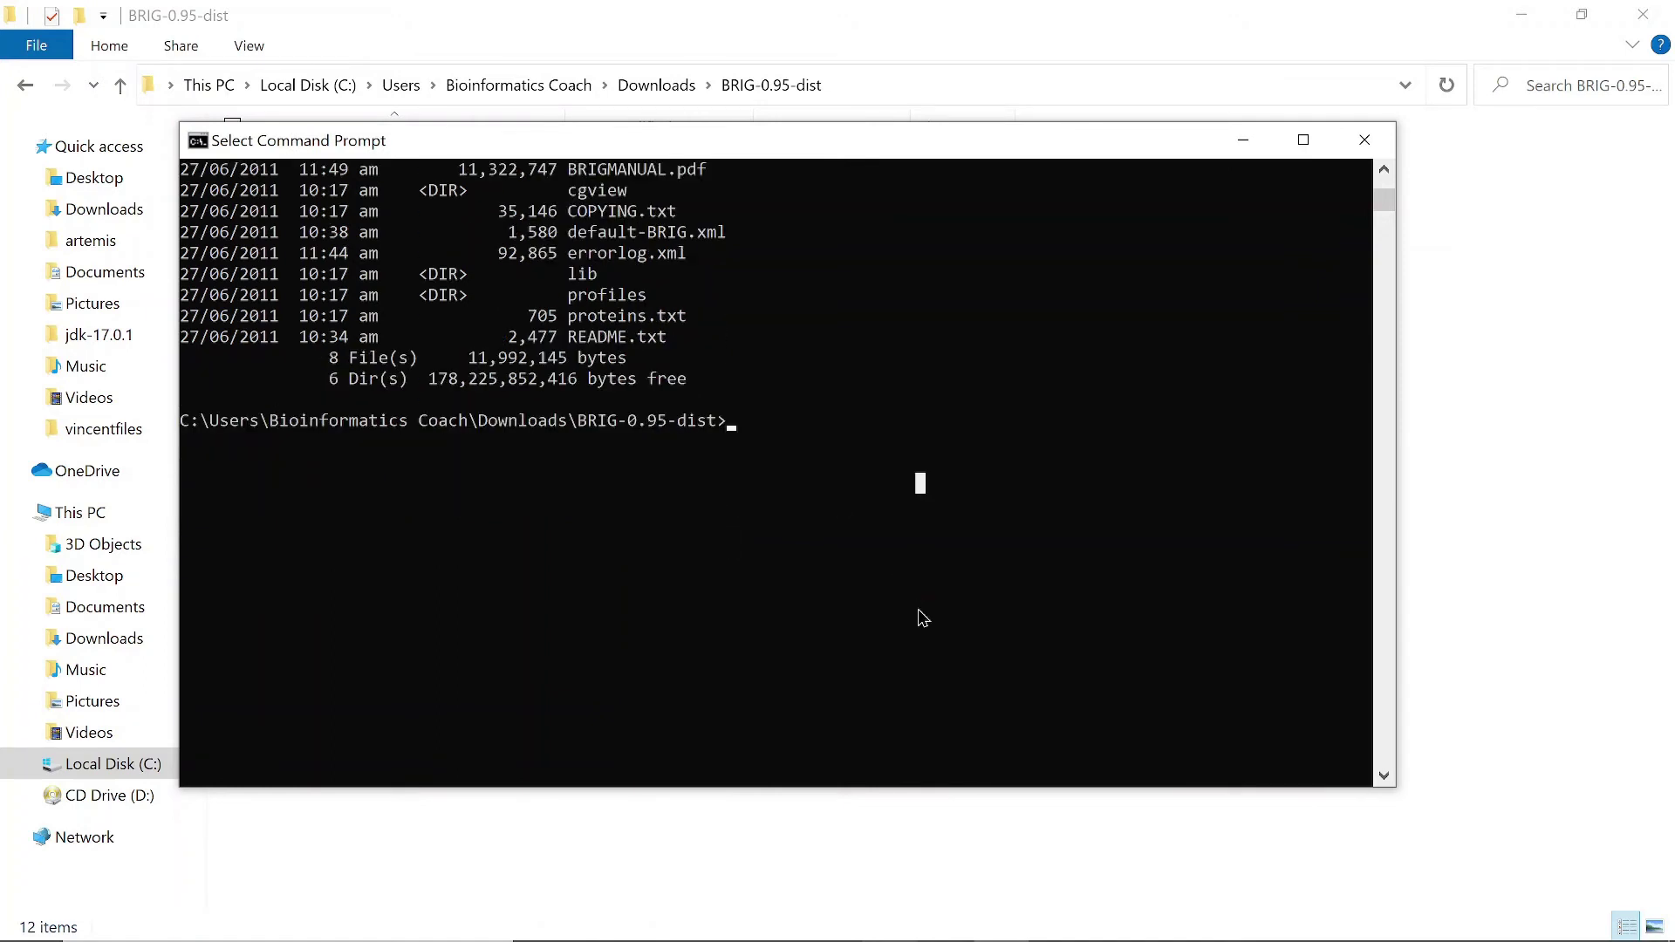
click(950, 548)
key(Escape)
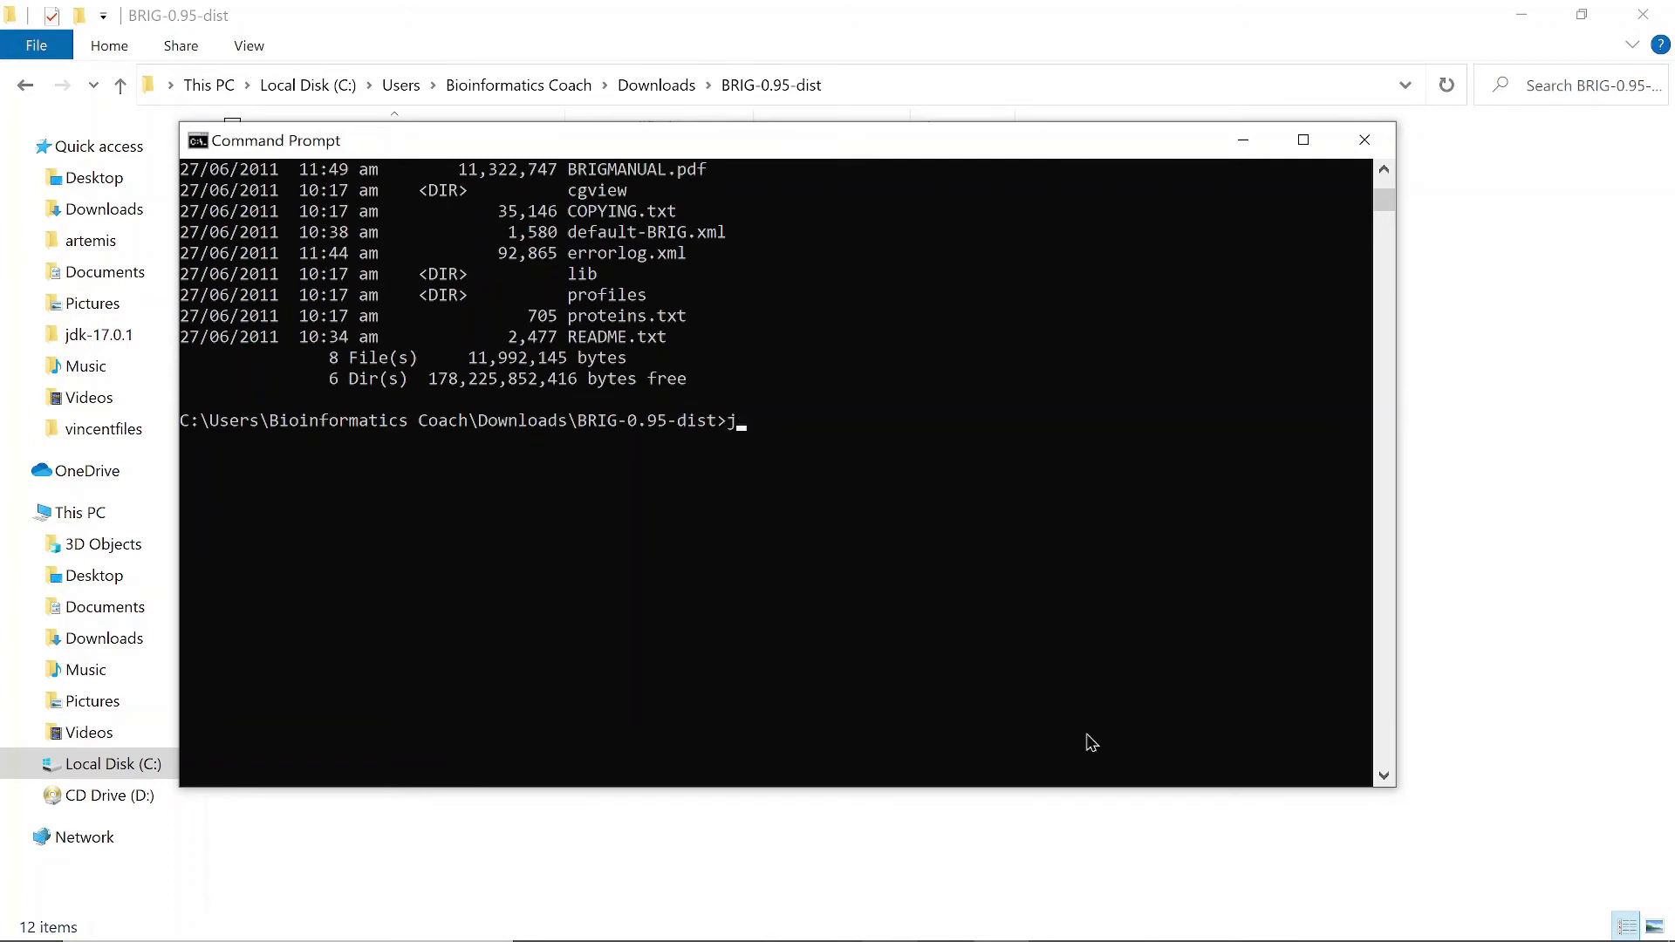
text(java -jar BRI)
key(Tab)
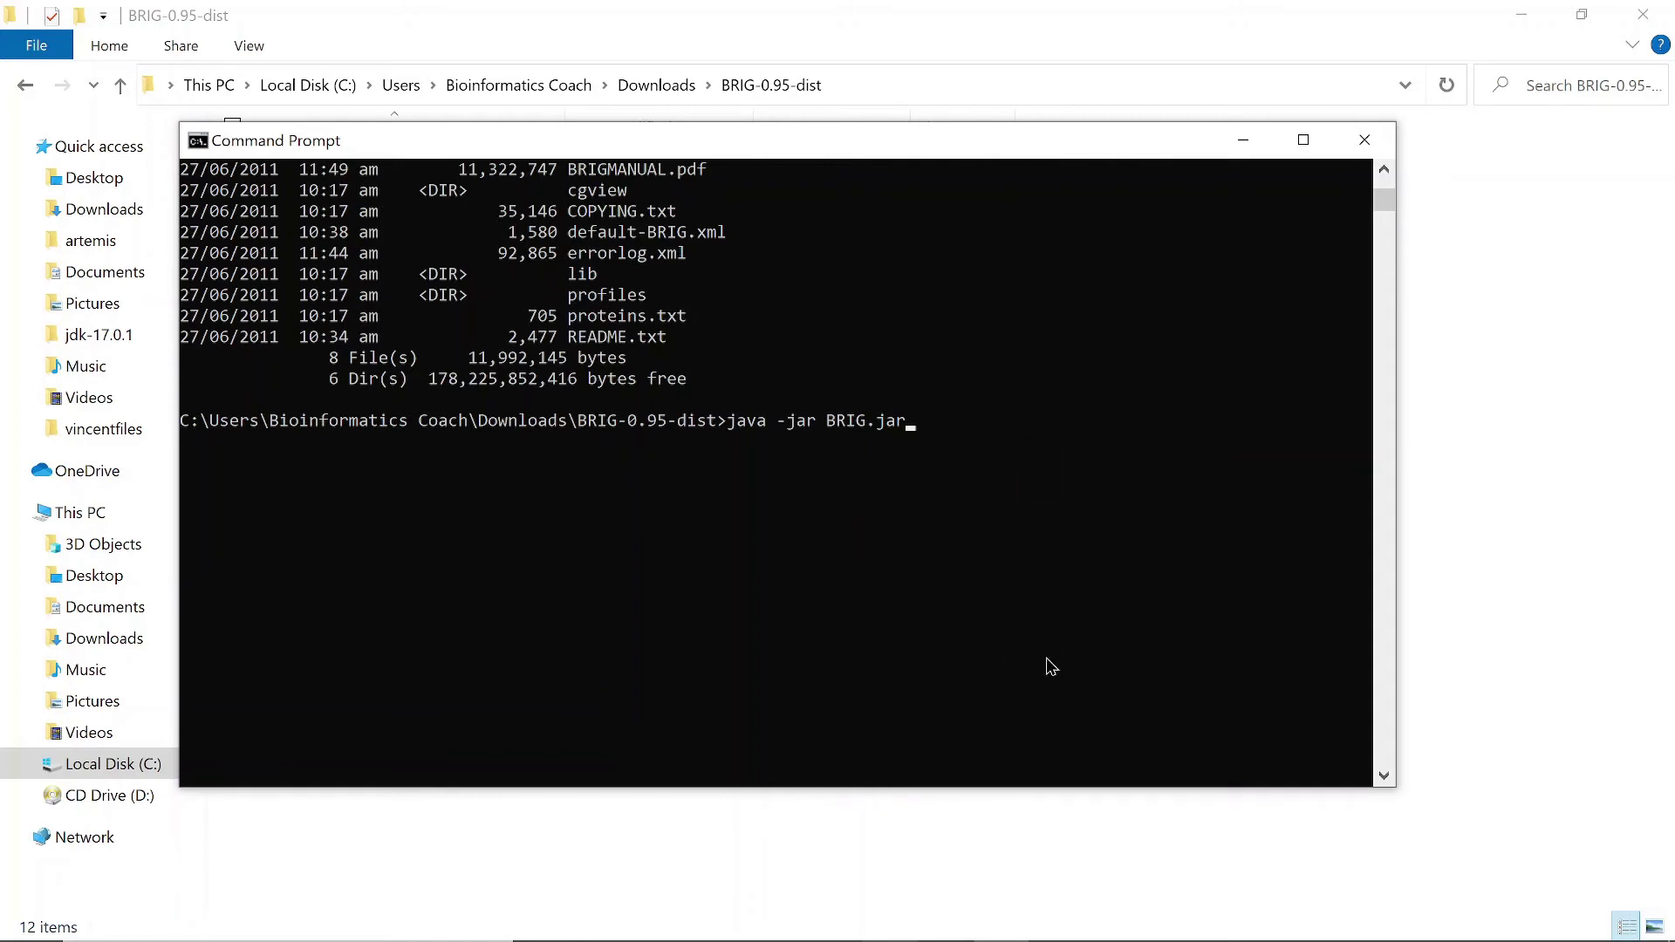
key(Return)
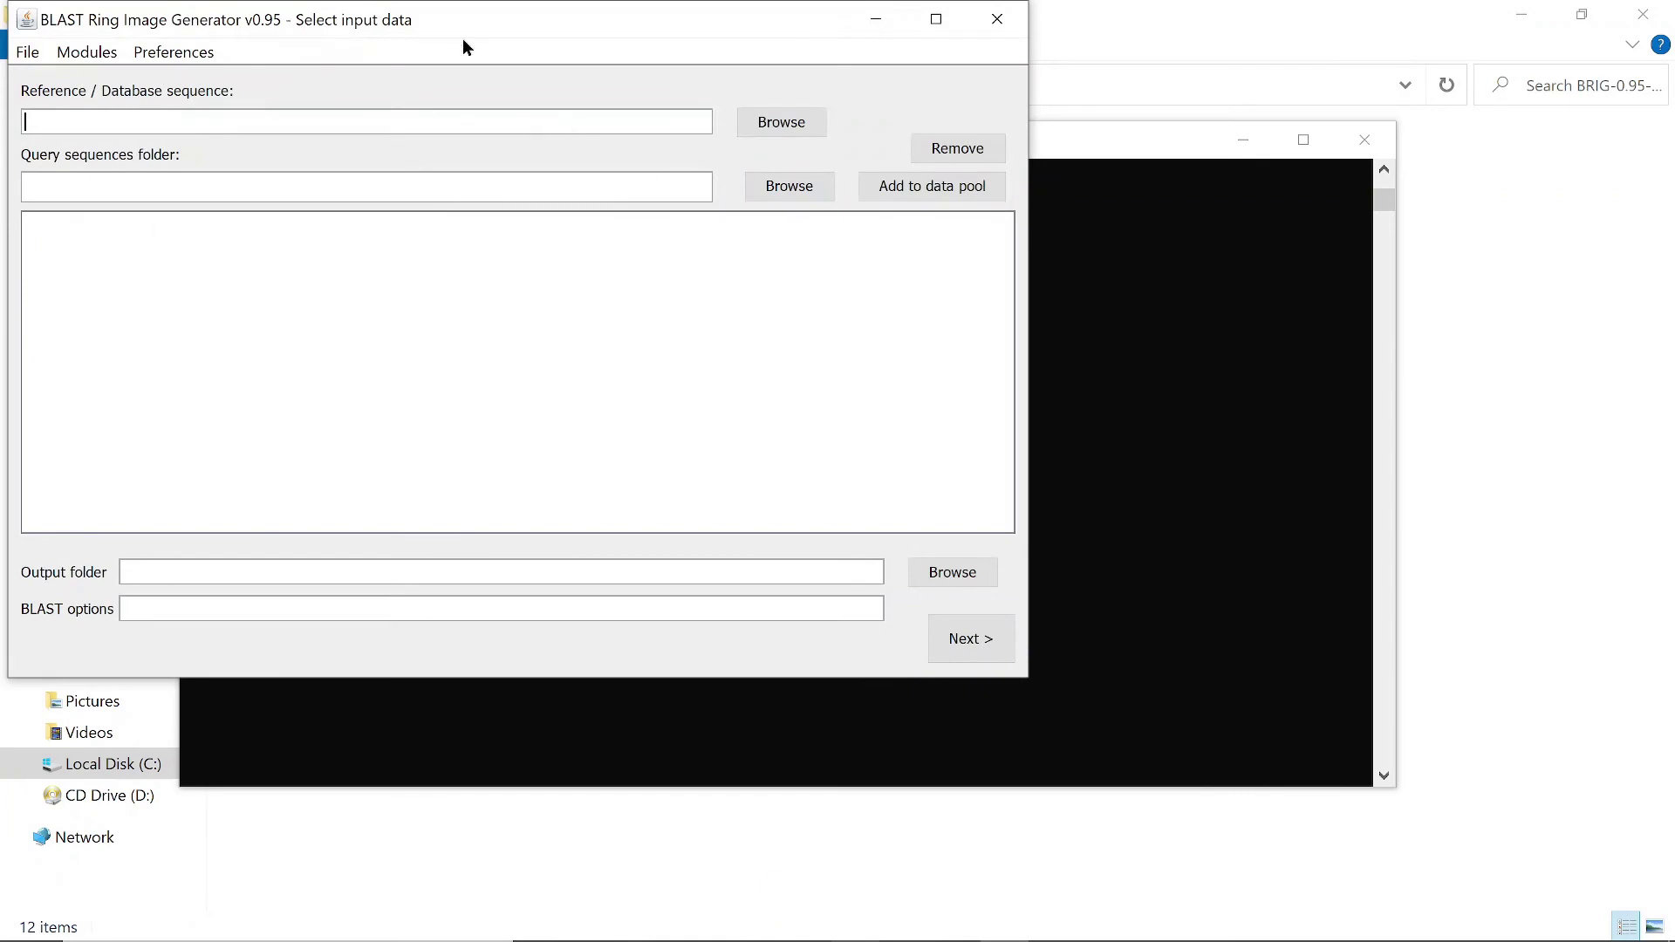
drag(443, 28, 698, 70)
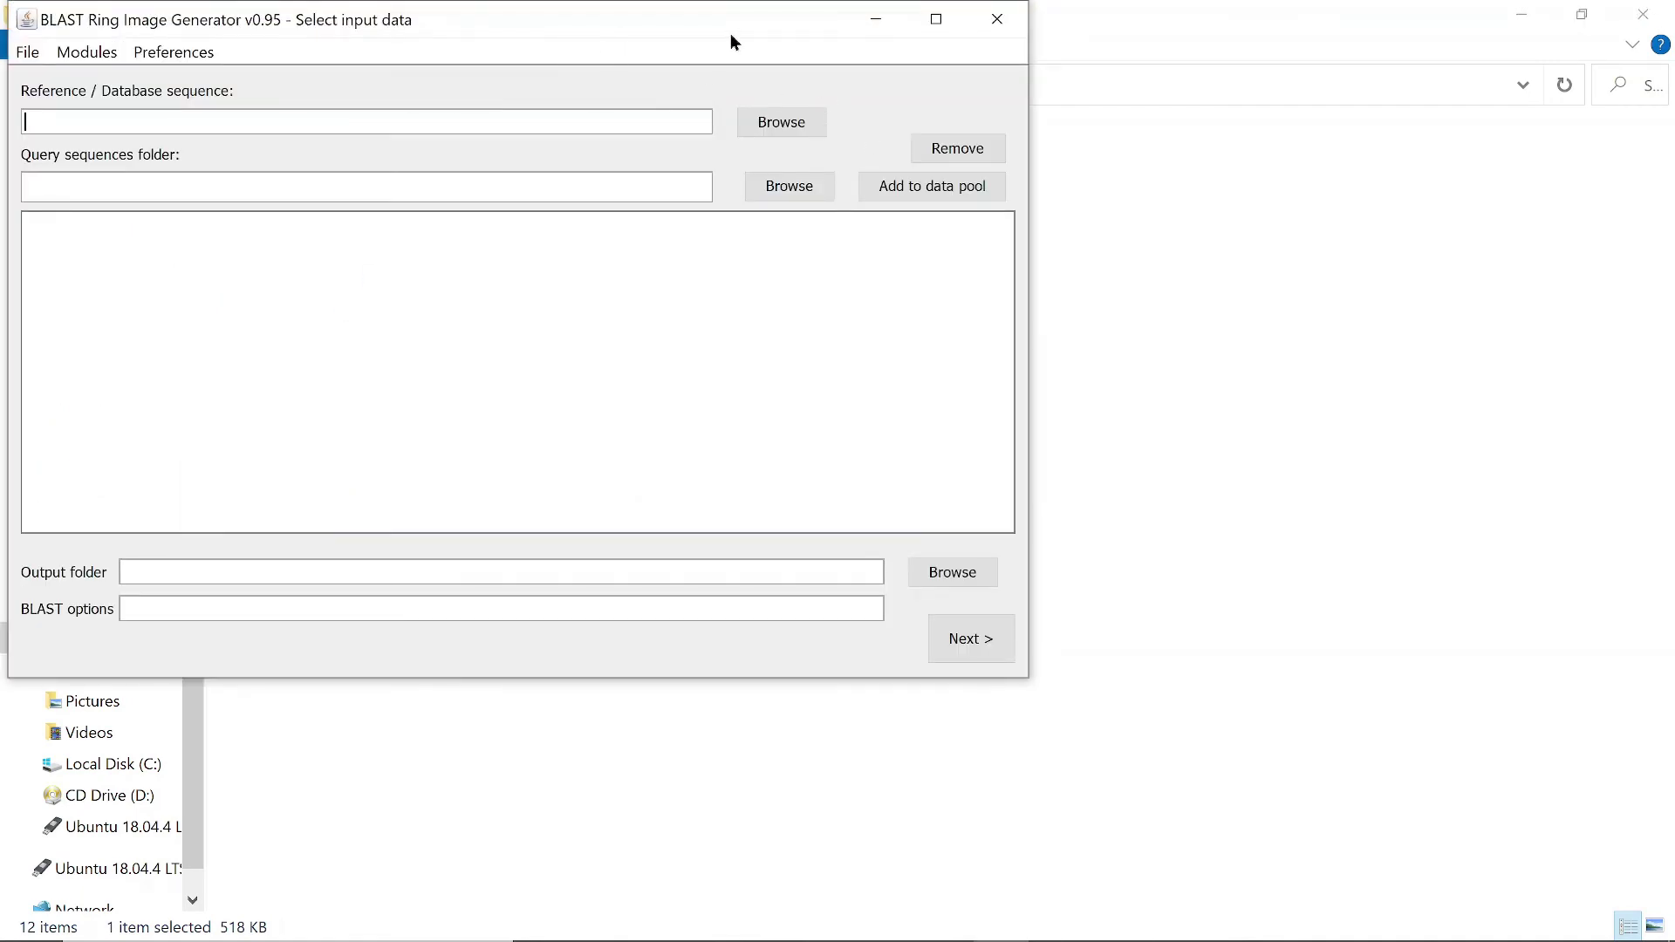
drag(732, 35, 998, 122)
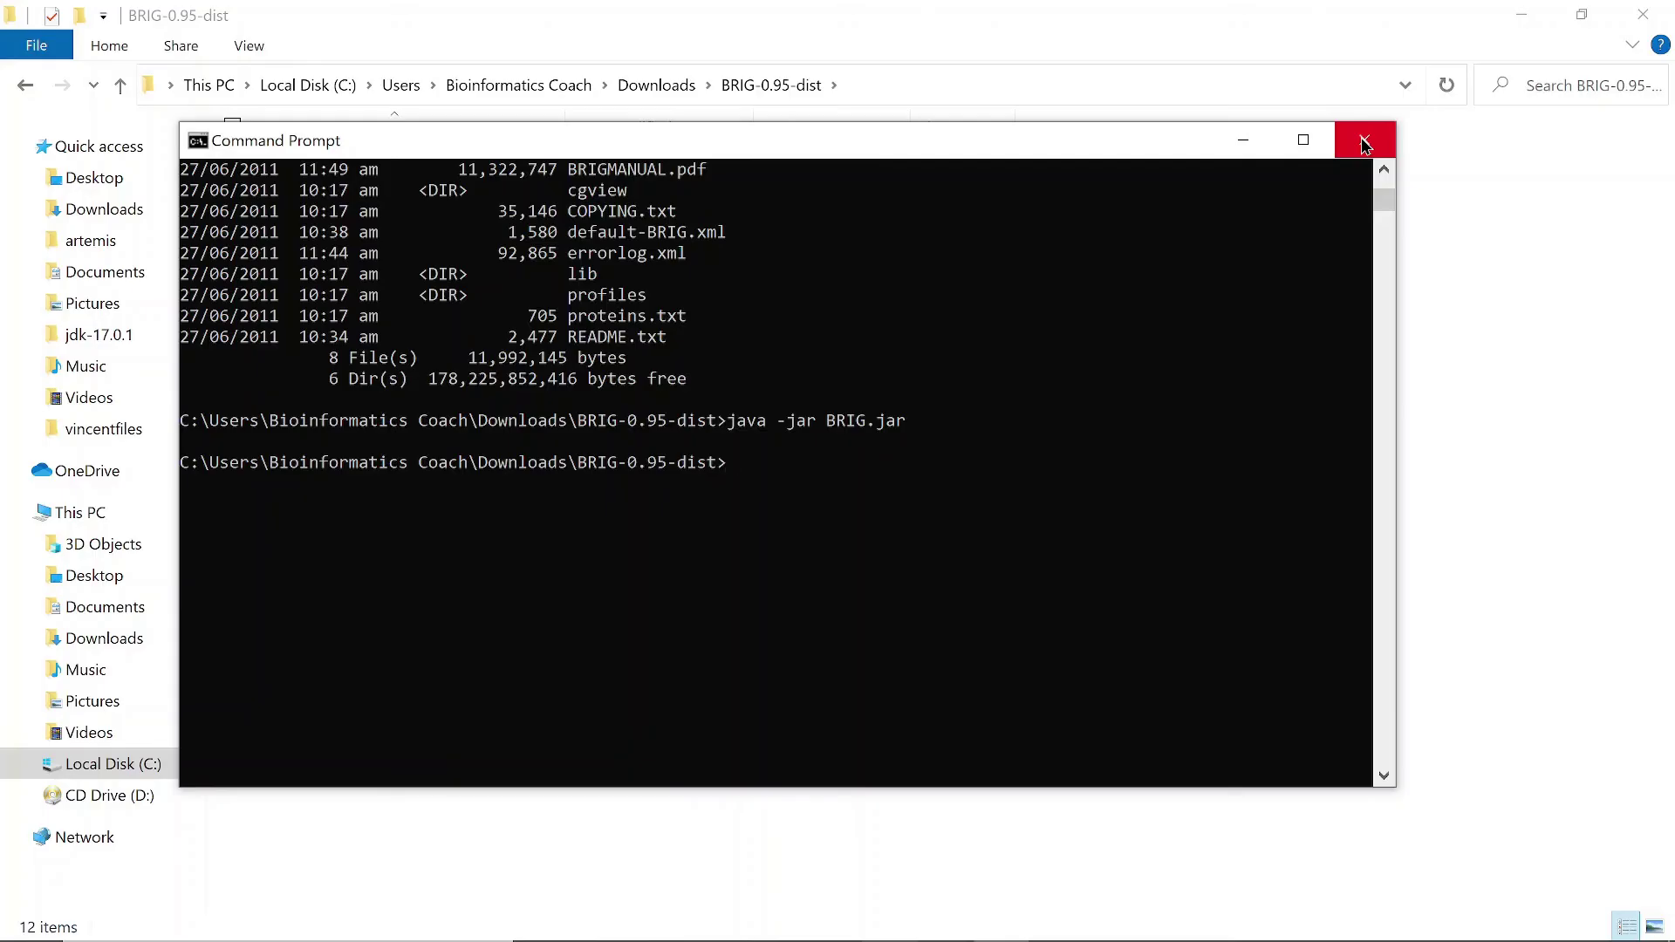
Close Command Prompt and return File Explorer to the Downloads folder.
click(1368, 138)
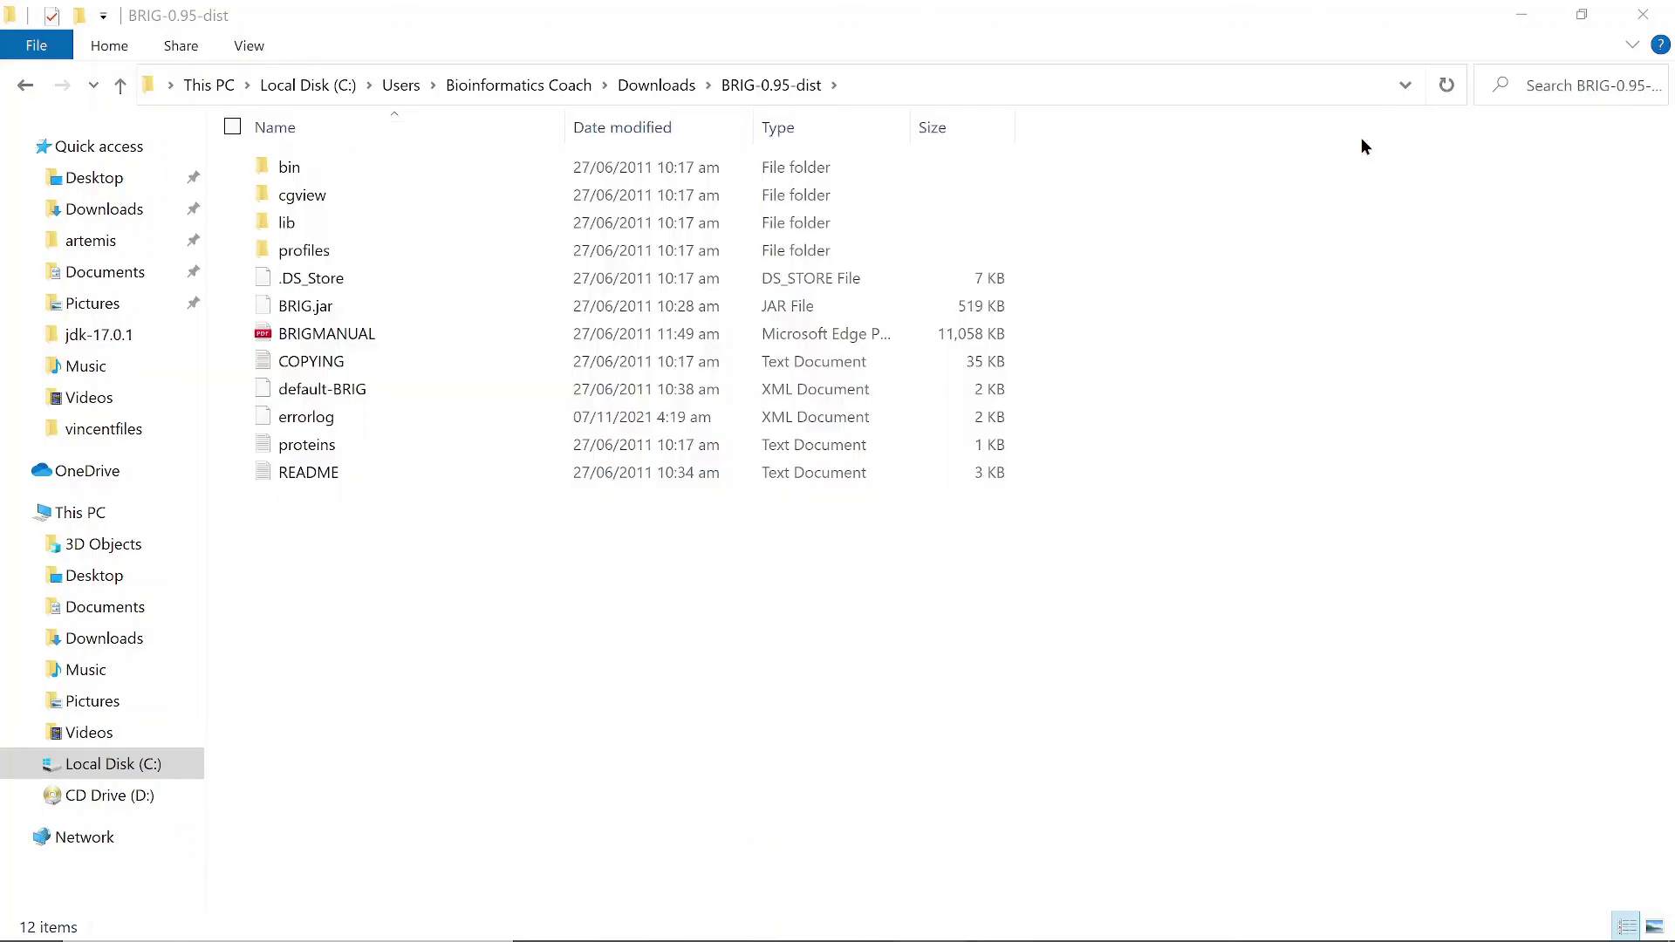
click(677, 90)
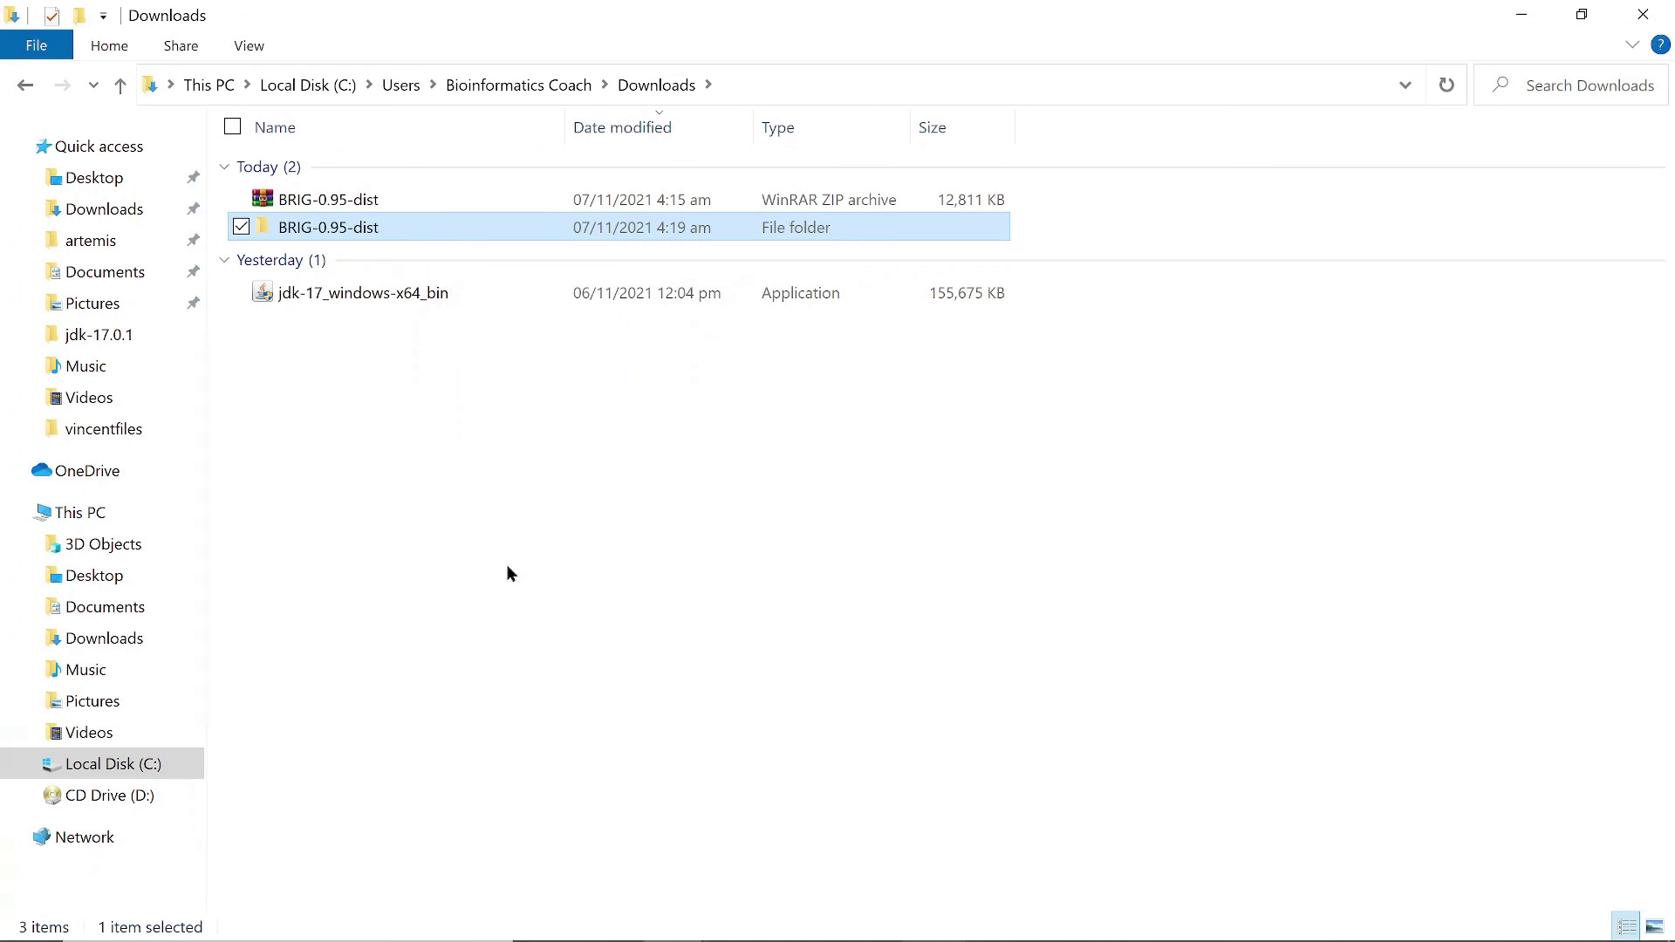
click(921, 490)
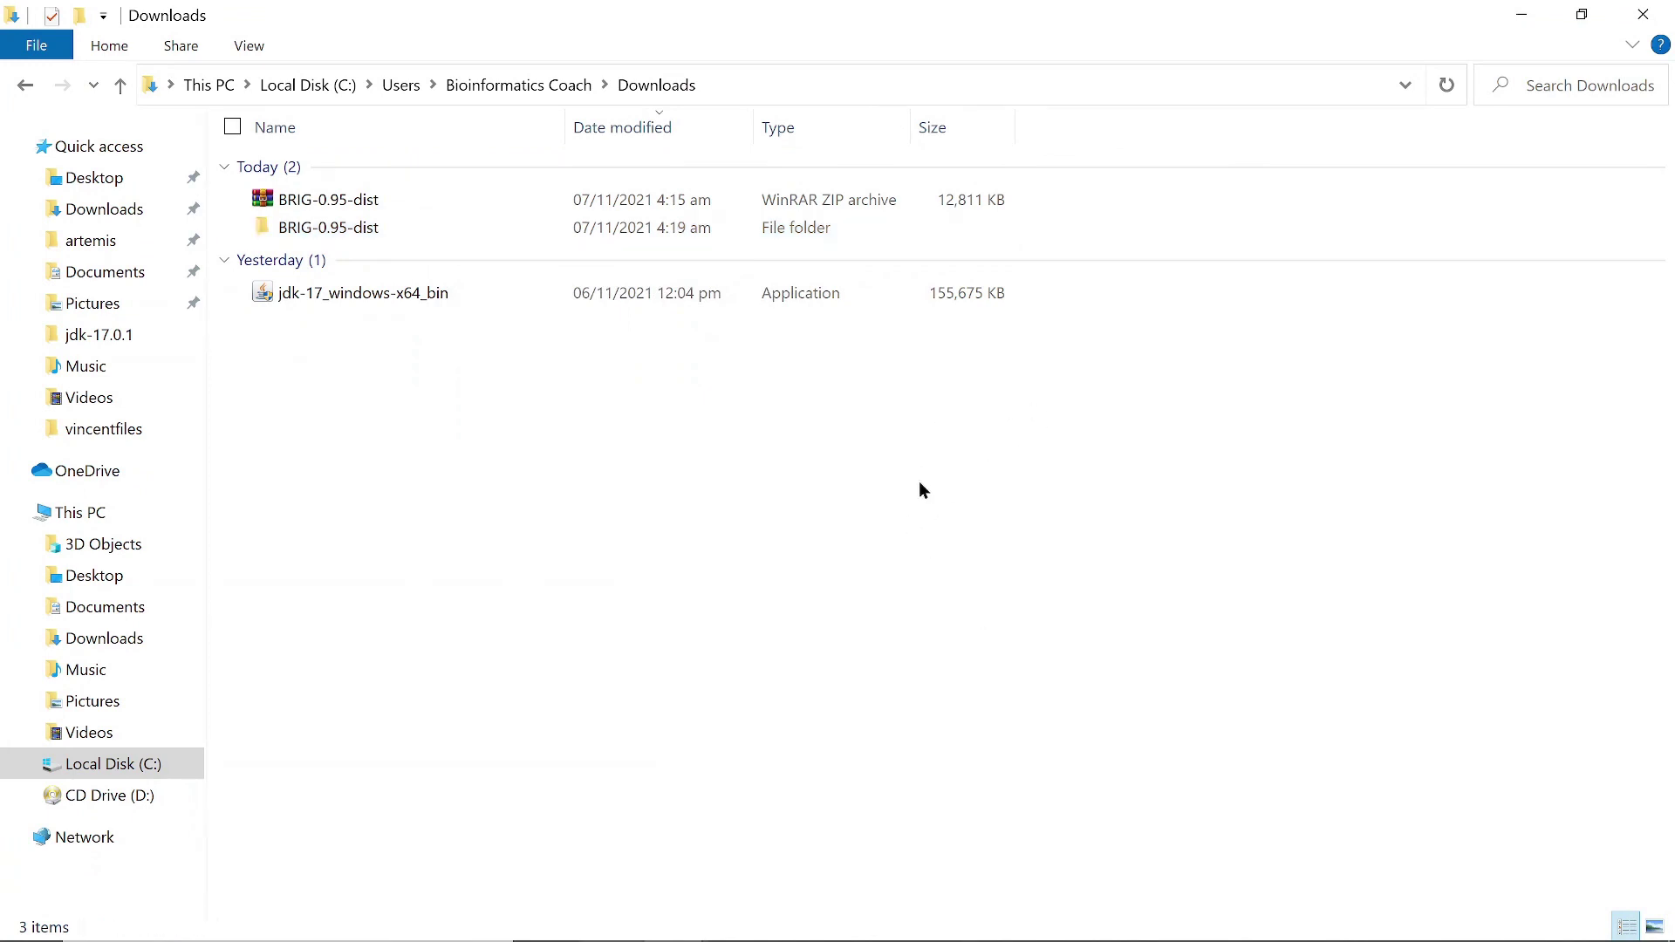